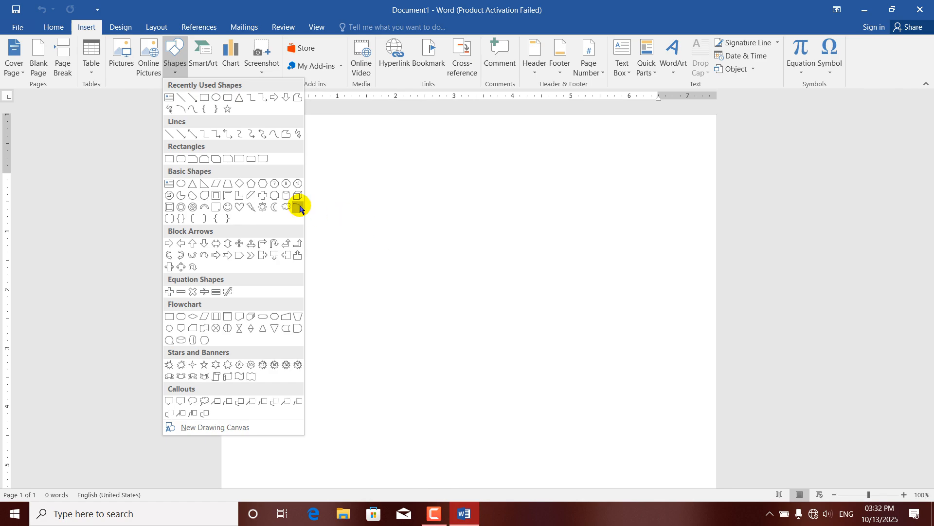
# Step: Draw a hexagon near the upper middle of the page and size it to about 2.08" high by 2.22" wide
pyautogui.click(262, 188)
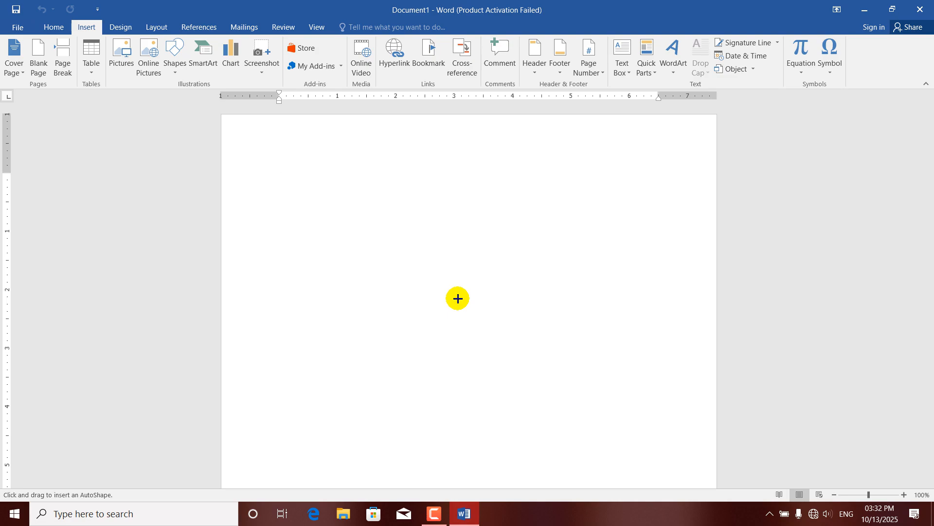
pyautogui.moveTo(364, 209)
pyautogui.mouseDown()
pyautogui.moveTo(414, 273)
pyautogui.moveTo(484, 318)
pyautogui.moveTo(509, 319)
pyautogui.moveTo(510, 350)
pyautogui.mouseUp()
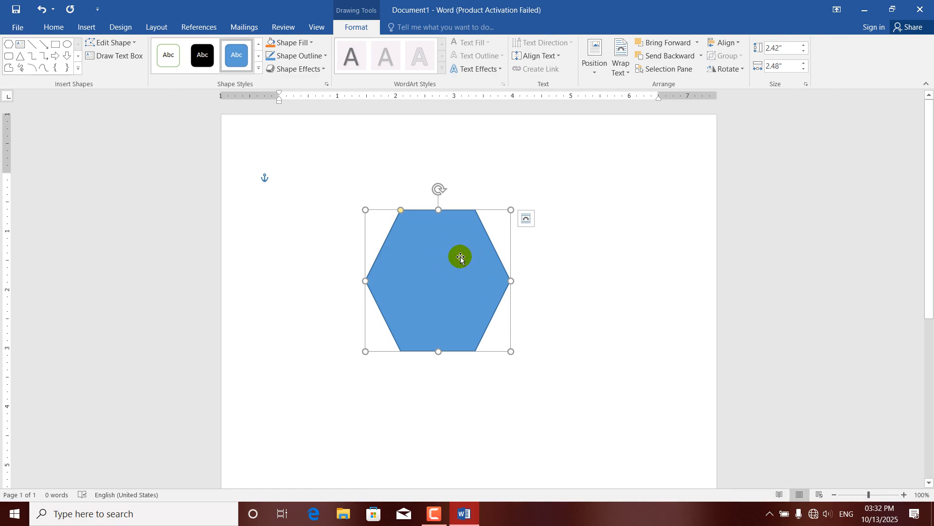
pyautogui.moveTo(511, 351); pyautogui.dragTo(495, 331)
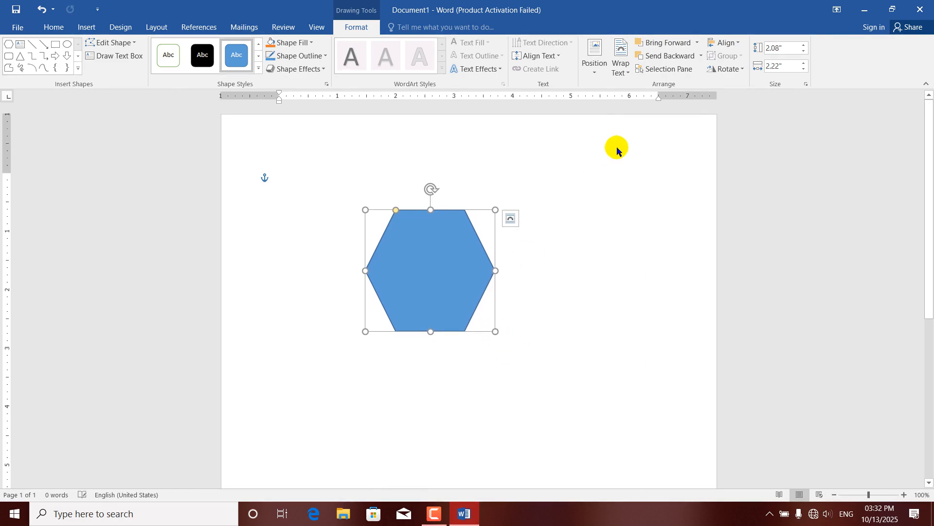
# Step: Rotate the hexagon right by 90° so that a vertex points up
pyautogui.click(740, 71)
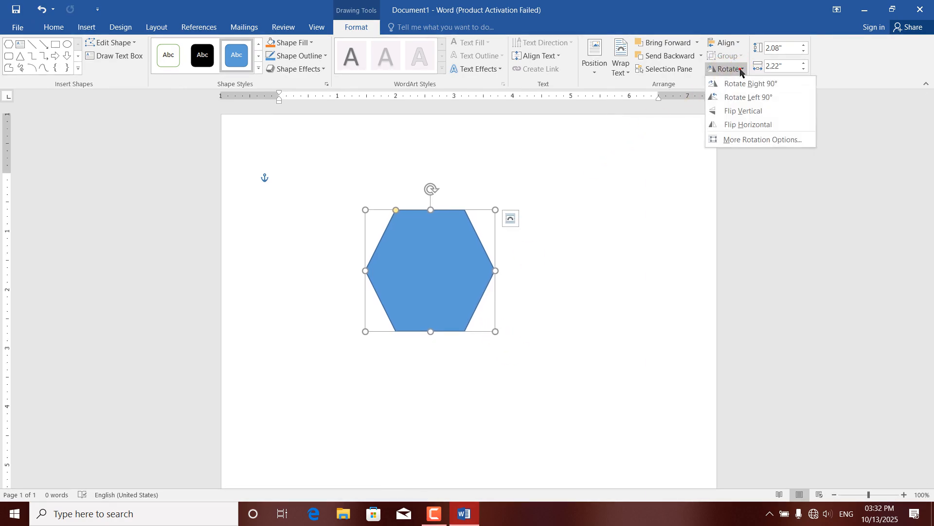
pyautogui.click(743, 84)
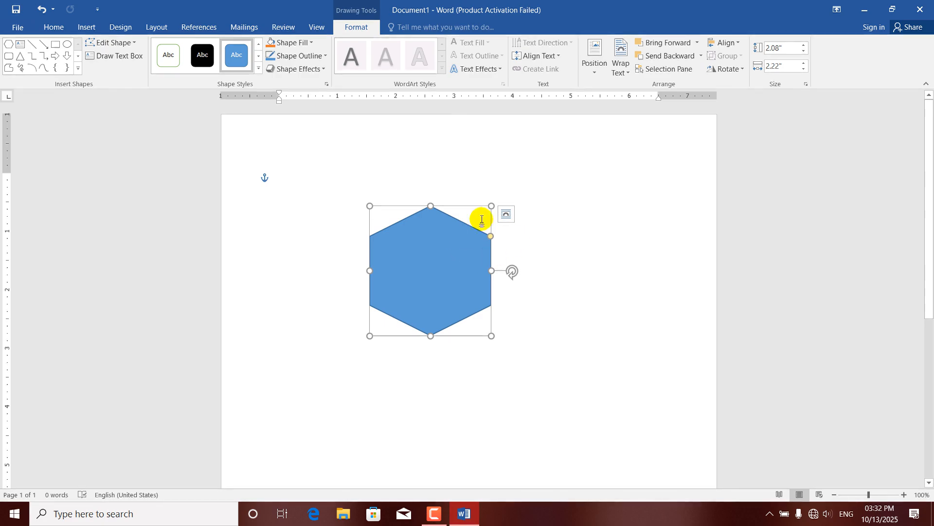
pyautogui.click(452, 253)
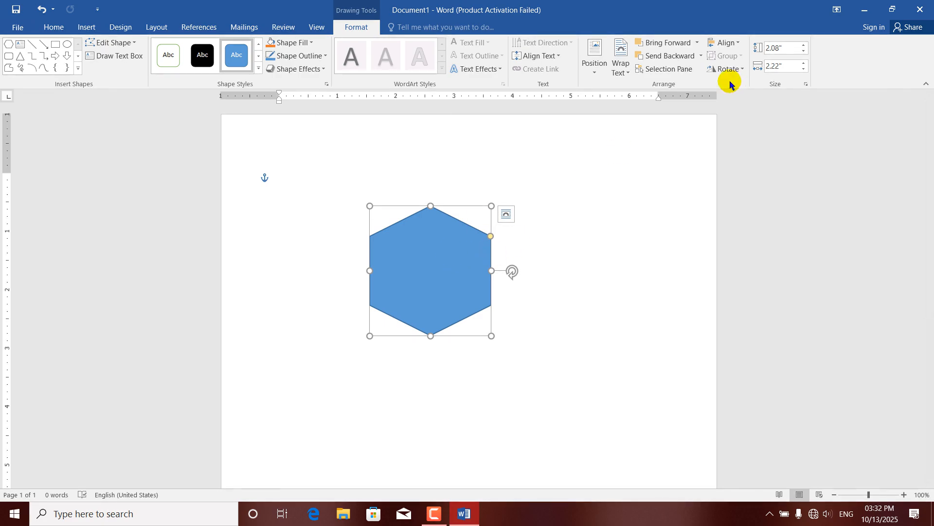
# Step: Duplicate the hexagon and shrink the copy to about 1.83" by 1.85", placed inside the original with an even border
pyautogui.click(464, 263)
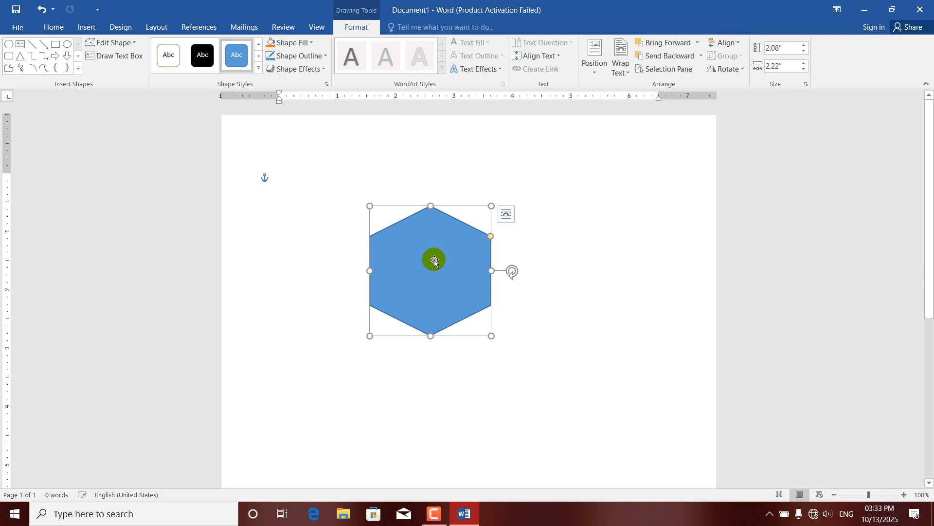
pyautogui.hotkey('ctrl', 'd')
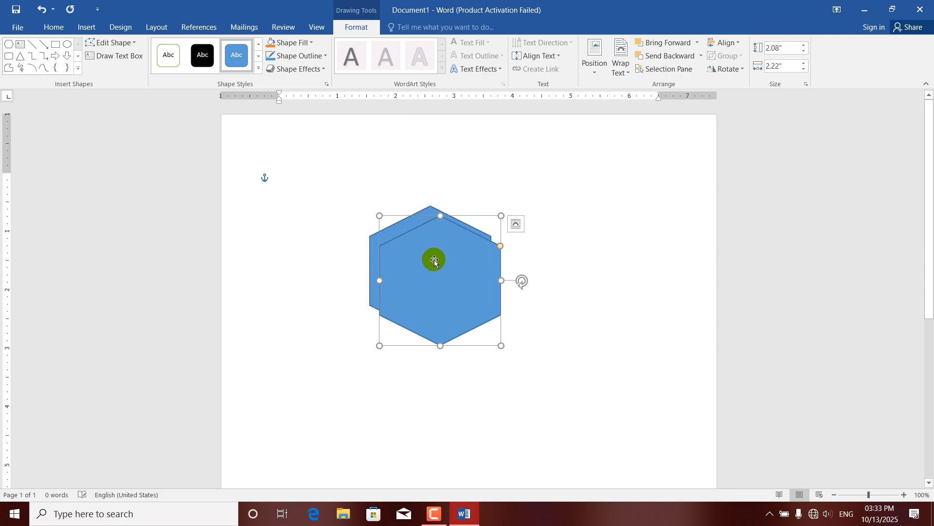
pyautogui.moveTo(434, 261)
pyautogui.mouseDown()
pyautogui.moveTo(477, 331)
pyautogui.moveTo(425, 260)
pyautogui.moveTo(434, 259)
pyautogui.mouseUp()
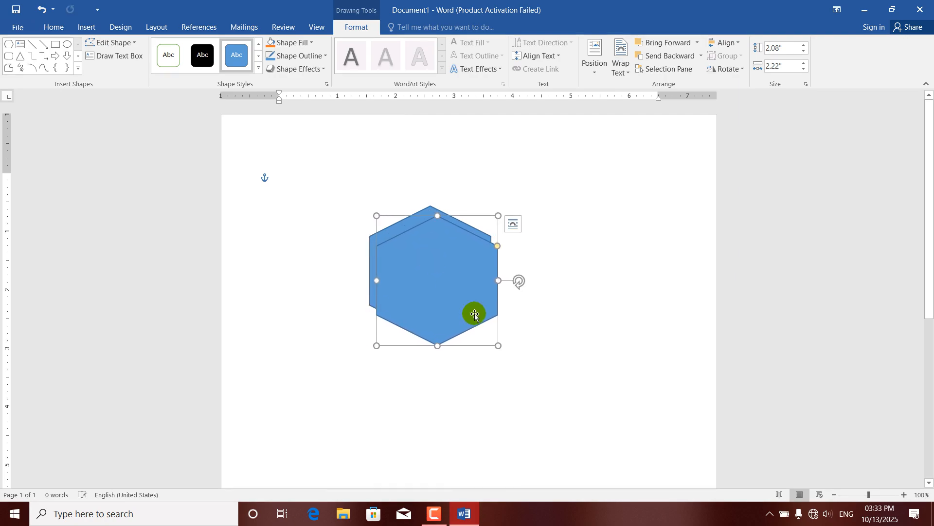
pyautogui.moveTo(498, 345); pyautogui.dragTo(483, 324)
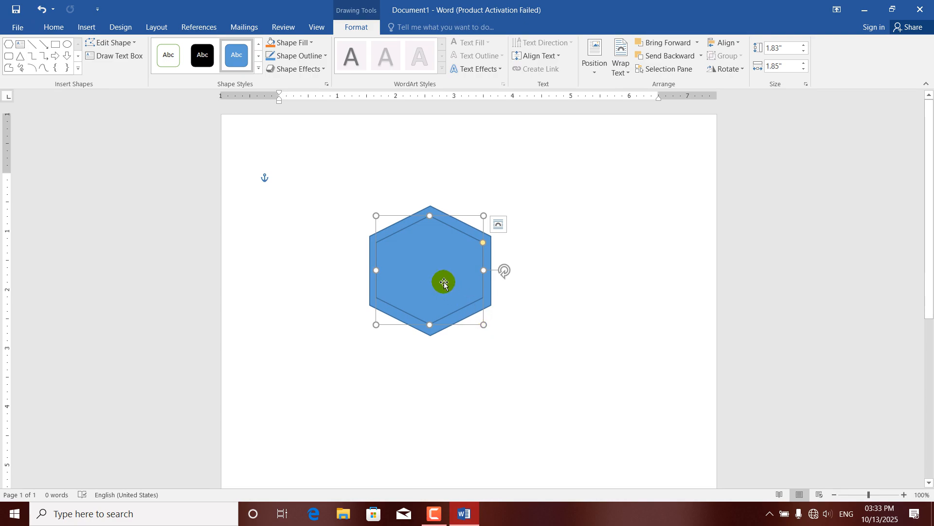
# Step: Fill the inner hexagon with white
pyautogui.click(312, 44)
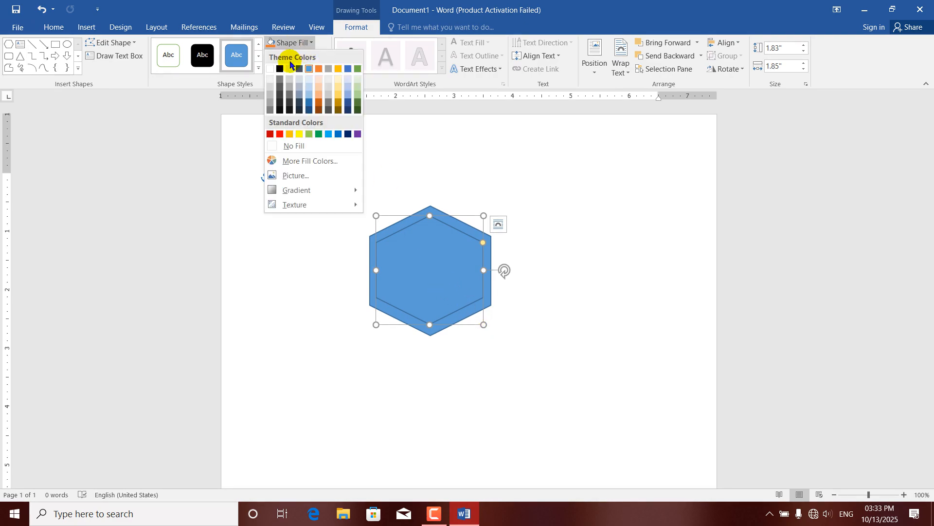
pyautogui.click(269, 70)
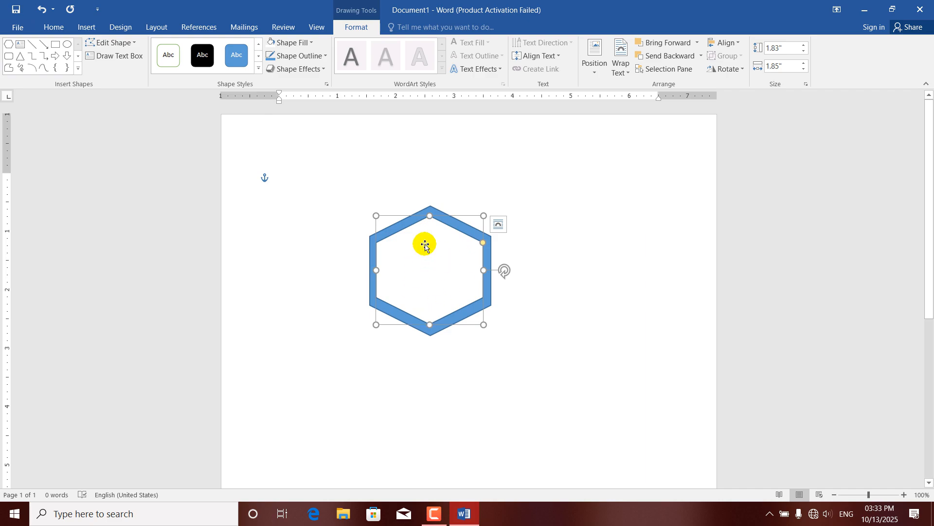
# Step: Align the inner and outer hexagons to each other by center and middle
pyautogui.keyDown('shift'); pyautogui.click(430, 210); pyautogui.keyUp('shift')
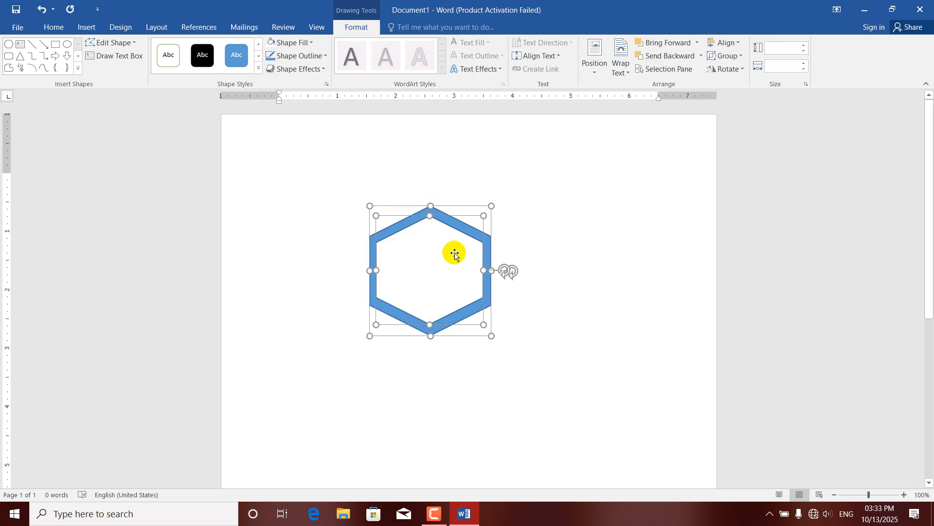
pyautogui.click(739, 44)
pyautogui.click(741, 72)
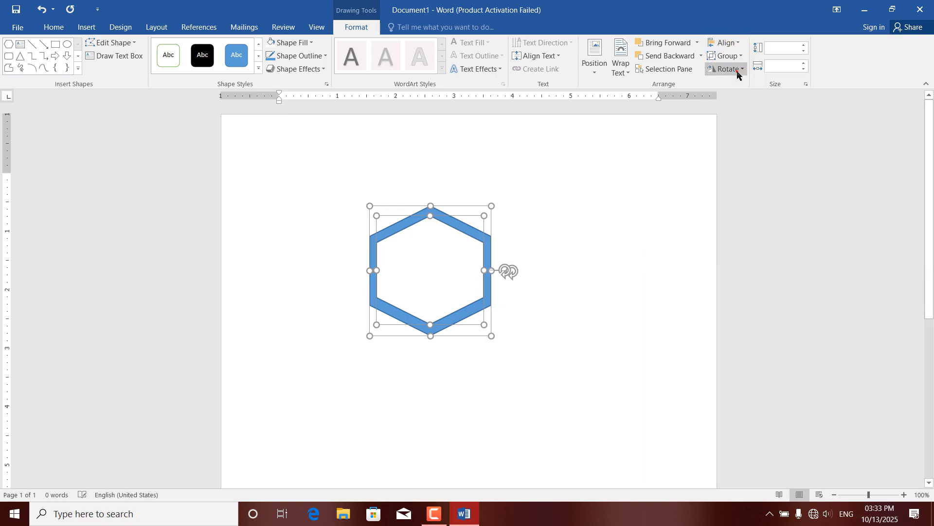
pyautogui.click(737, 43)
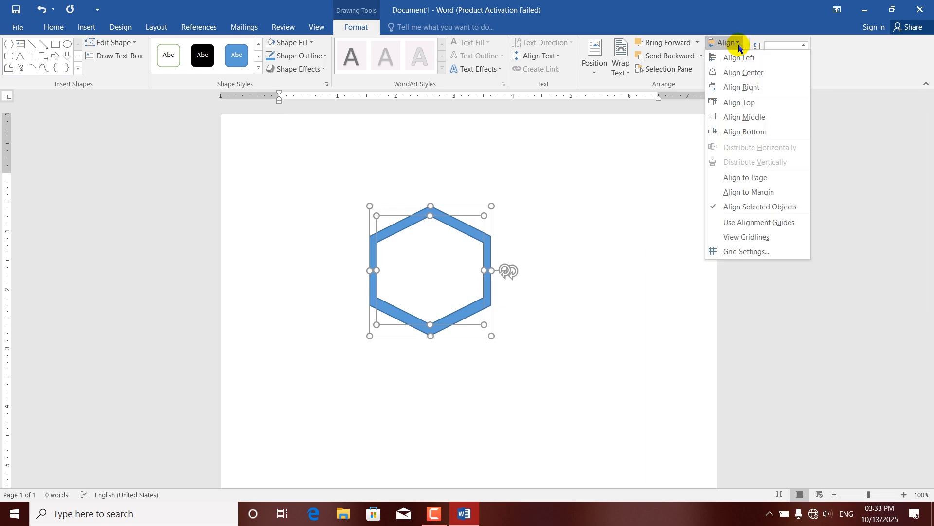
pyautogui.click(738, 103)
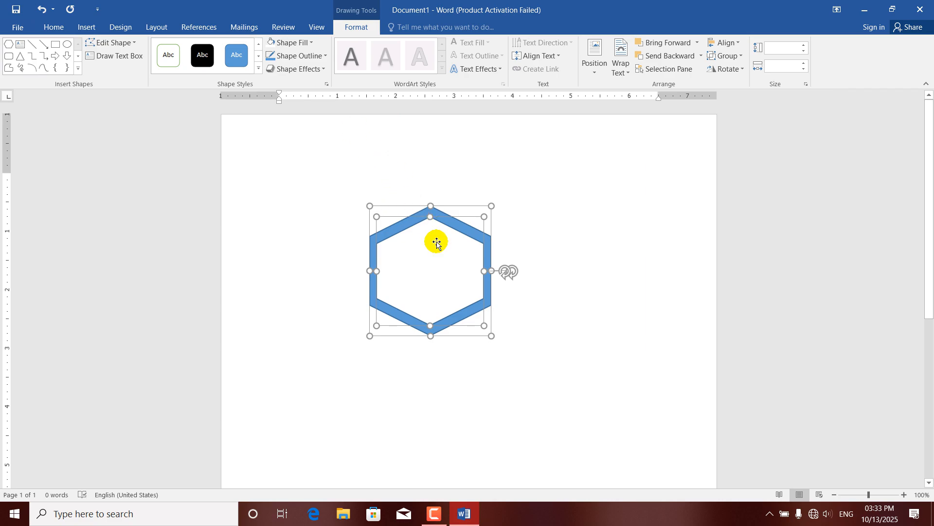
pyautogui.click(435, 213)
pyautogui.click(556, 406)
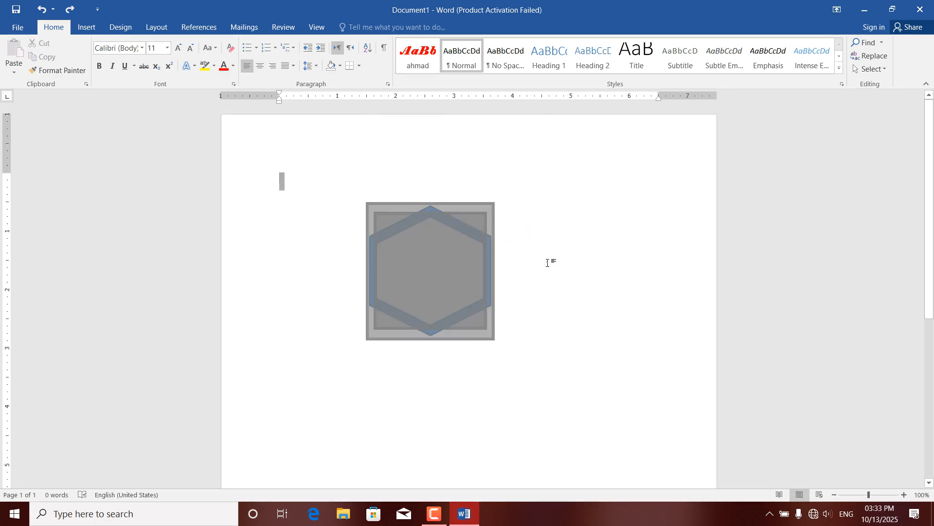
# Step: Fill the outer hexagon with a custom deep blue, RGB 37, 8, 214
pyautogui.click(450, 223)
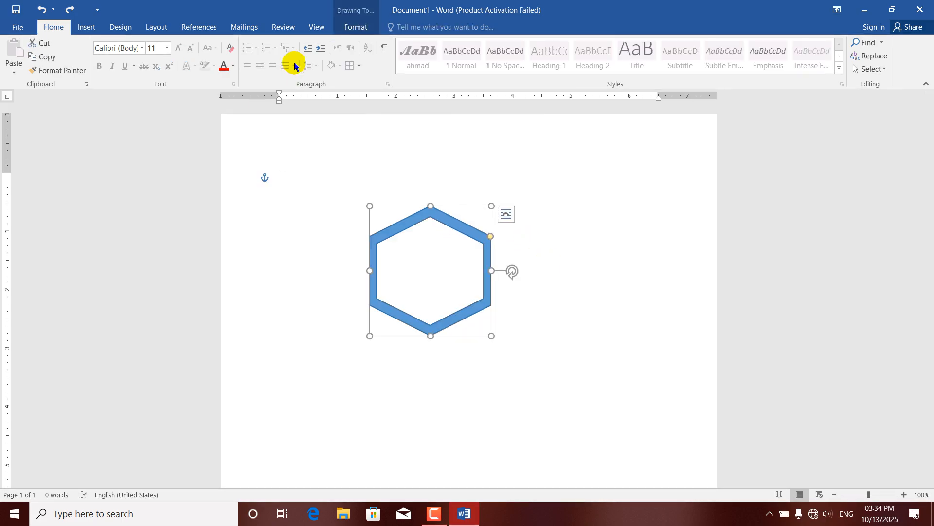
pyautogui.click(356, 28)
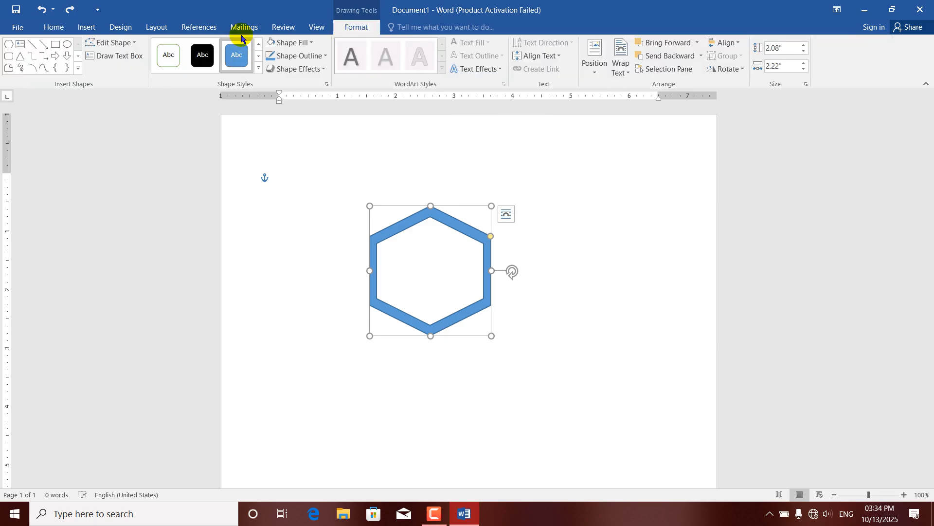
pyautogui.click(308, 43)
pyautogui.click(311, 161)
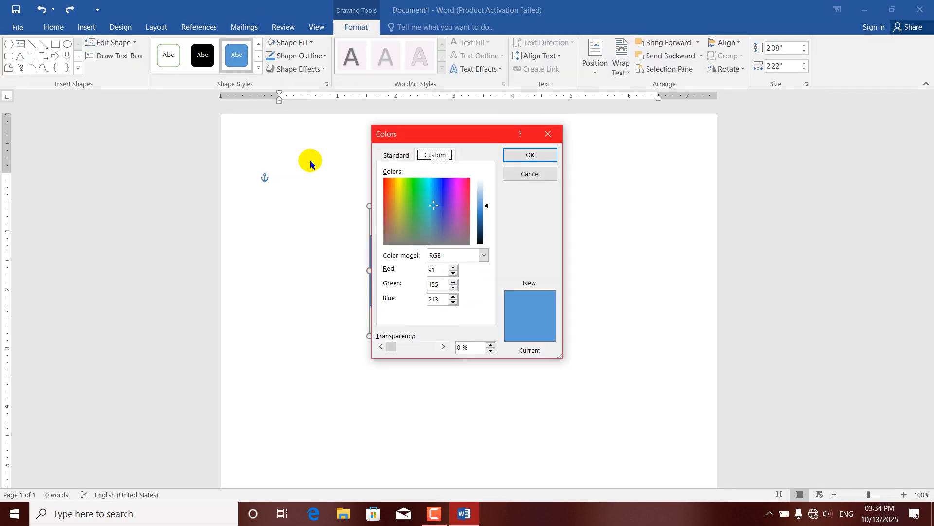
pyautogui.click(444, 183)
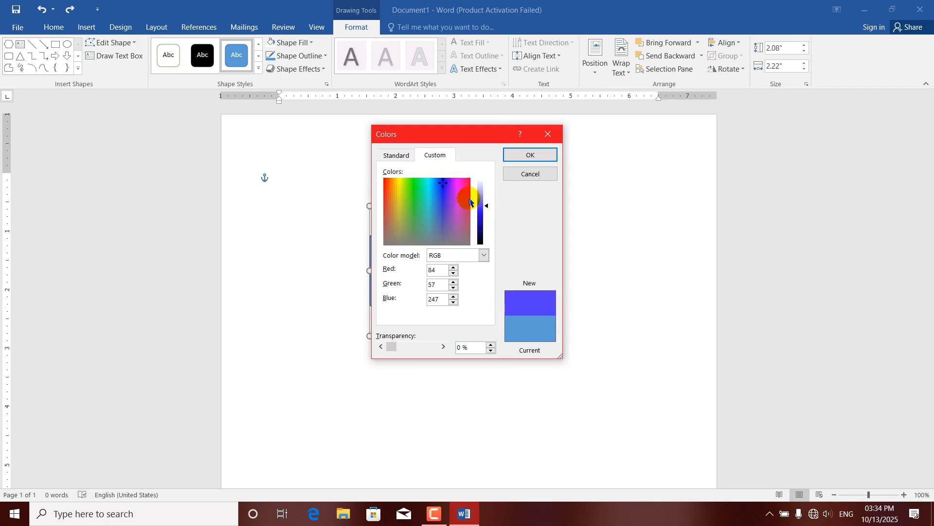
pyautogui.moveTo(488, 206); pyautogui.dragTo(486, 214)
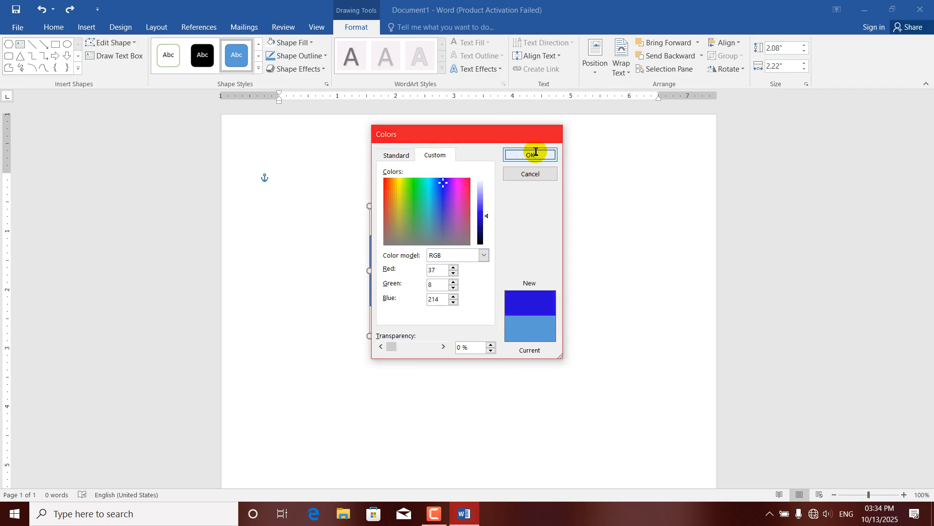
pyautogui.click(535, 153)
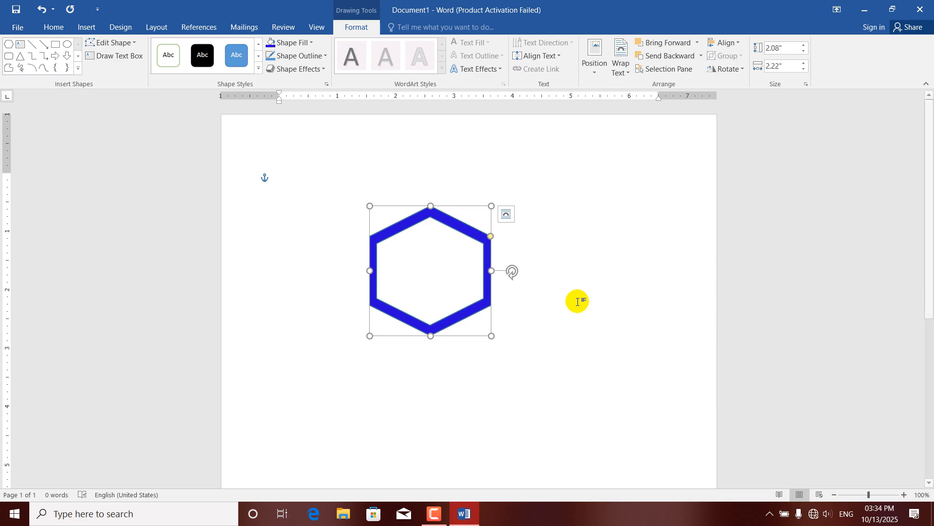
# Step: Draw a circle about 0.28" across to the right of the hexagon and apply the solid orange shape style
pyautogui.click(445, 230)
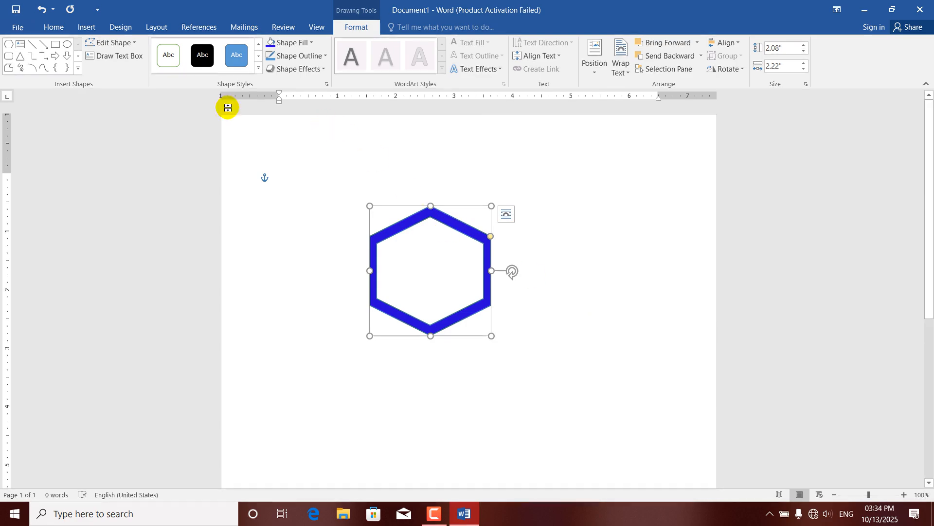
pyautogui.click(66, 46)
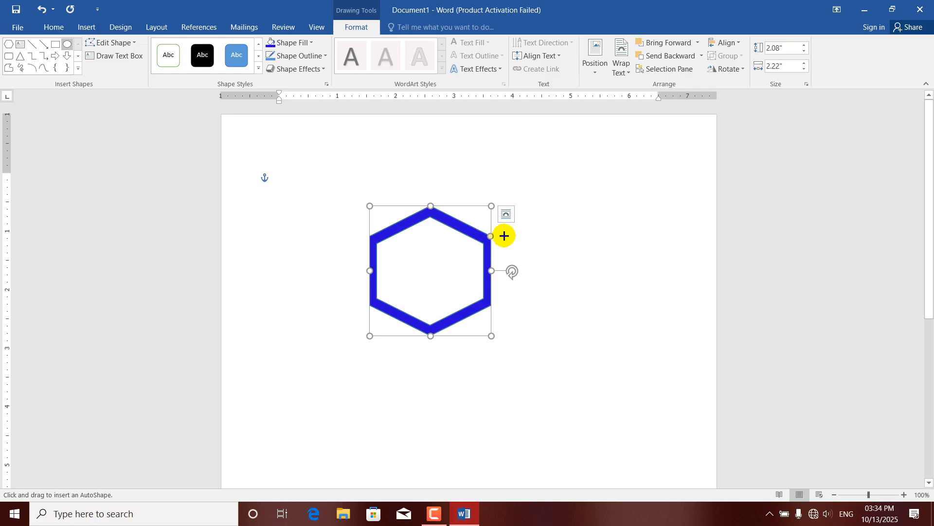
pyautogui.moveTo(548, 233); pyautogui.dragTo(560, 246)
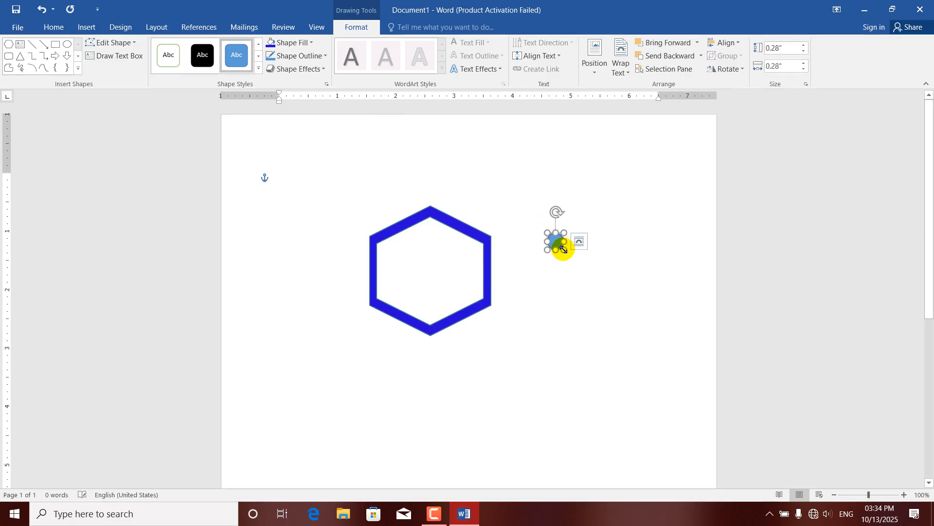
pyautogui.click(258, 70)
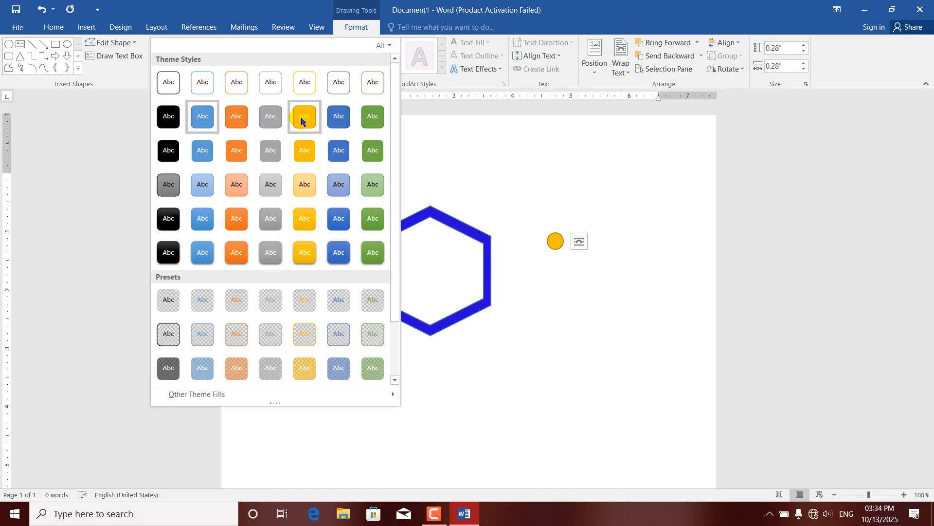
pyautogui.click(236, 114)
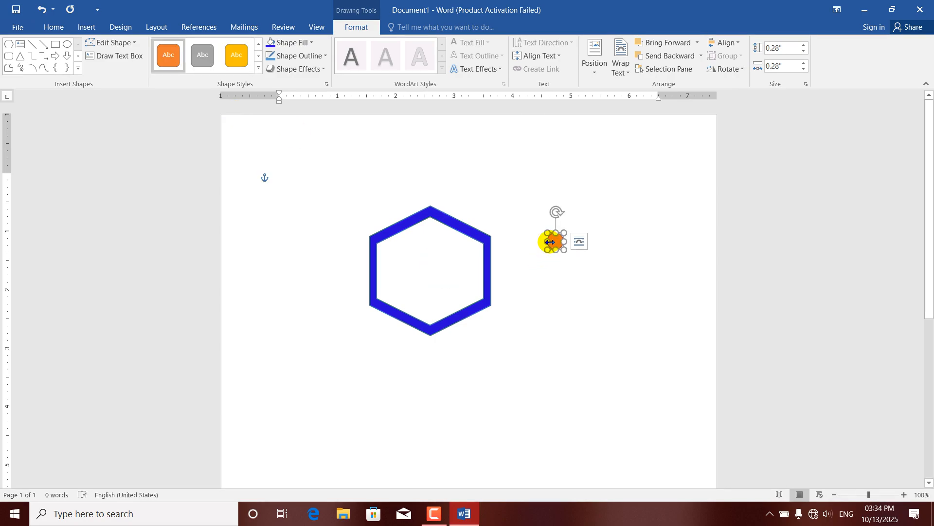
# Step: Place the orange circle on the hexagon's upper-right vertex and reduce it to about 0.24" high by 0.27" wide
pyautogui.moveTo(551, 243); pyautogui.dragTo(484, 240)
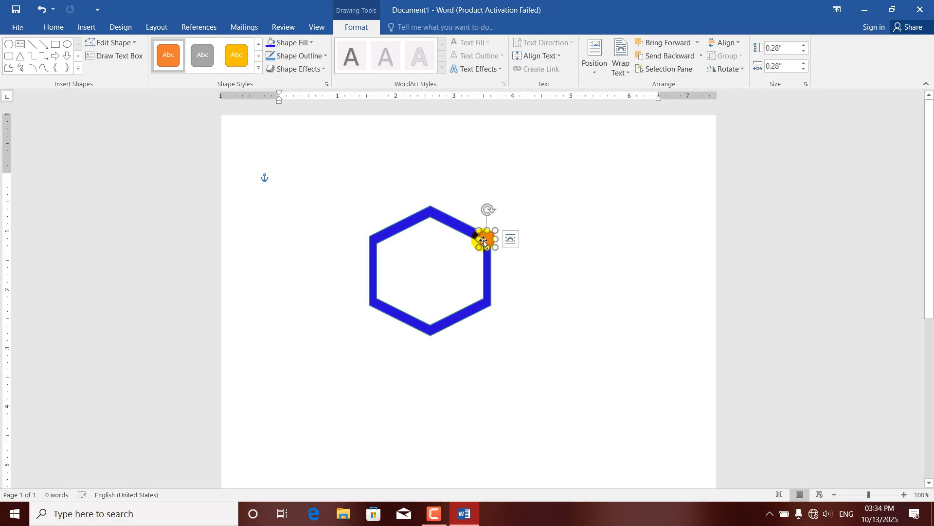
pyautogui.click(540, 265)
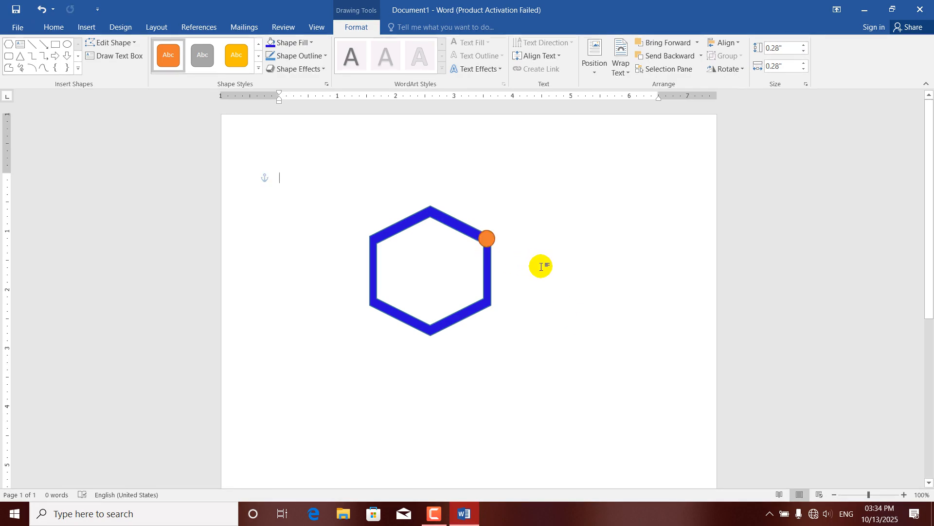
pyautogui.click(487, 239)
pyautogui.moveTo(495, 247); pyautogui.dragTo(494, 248)
pyautogui.click(537, 269)
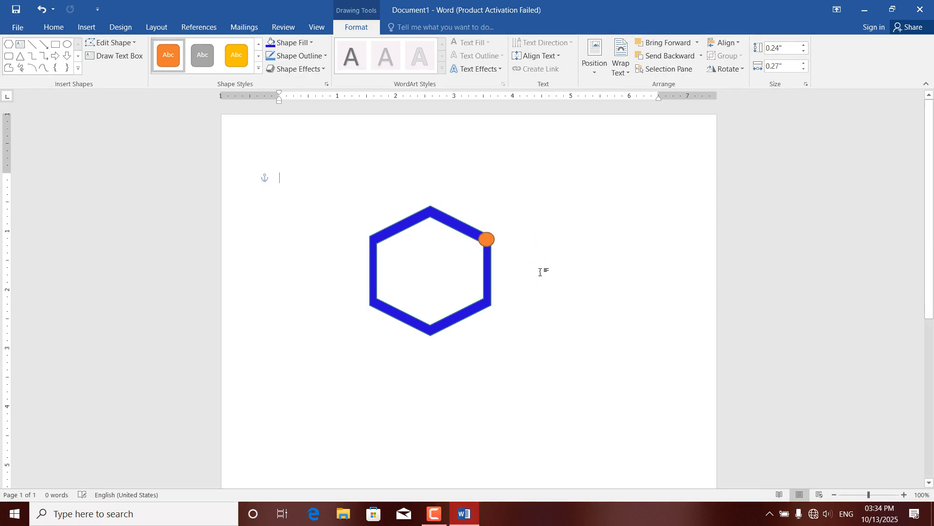
# Step: Fine-tune the orange circle's size on the vertex to about 0.23" high by 0.25" wide
pyautogui.click(487, 241)
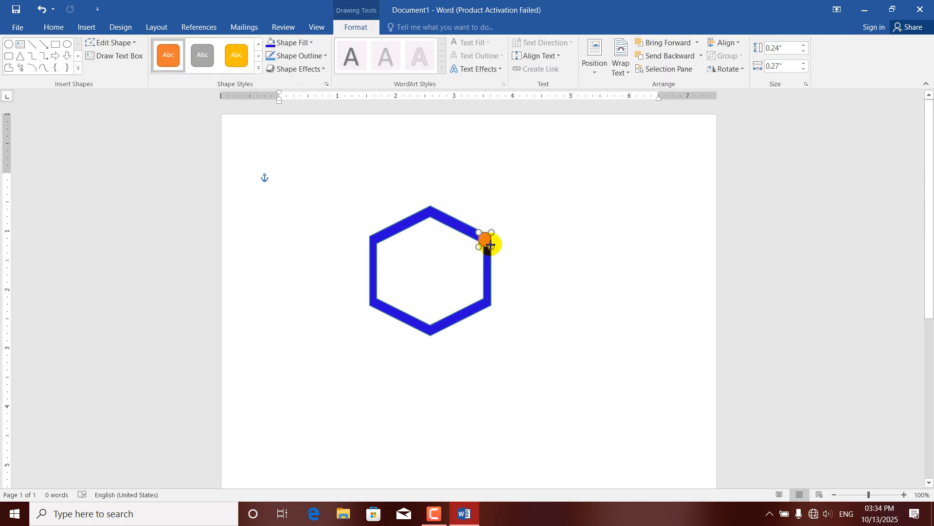
pyautogui.moveTo(490, 243); pyautogui.dragTo(490, 244)
pyautogui.hotkey('ctrl', 'z')
pyautogui.click(542, 291)
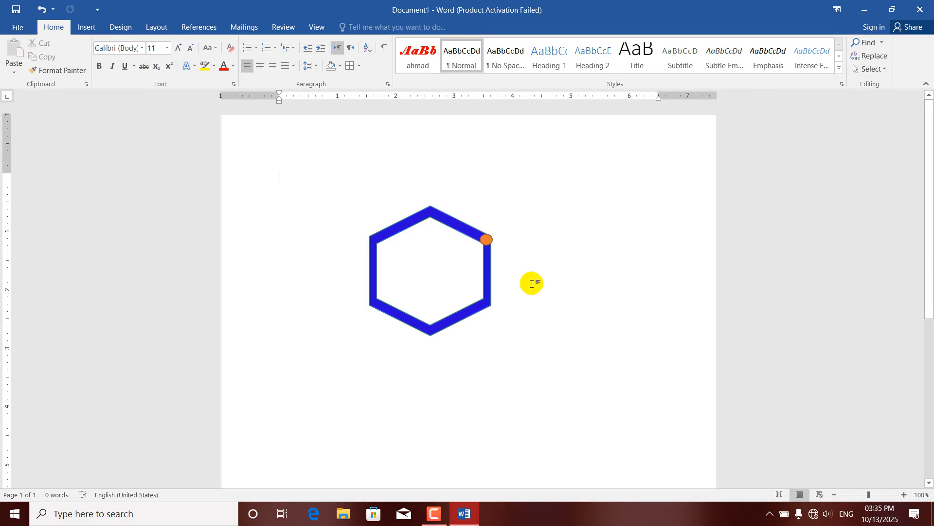
pyautogui.click(487, 240)
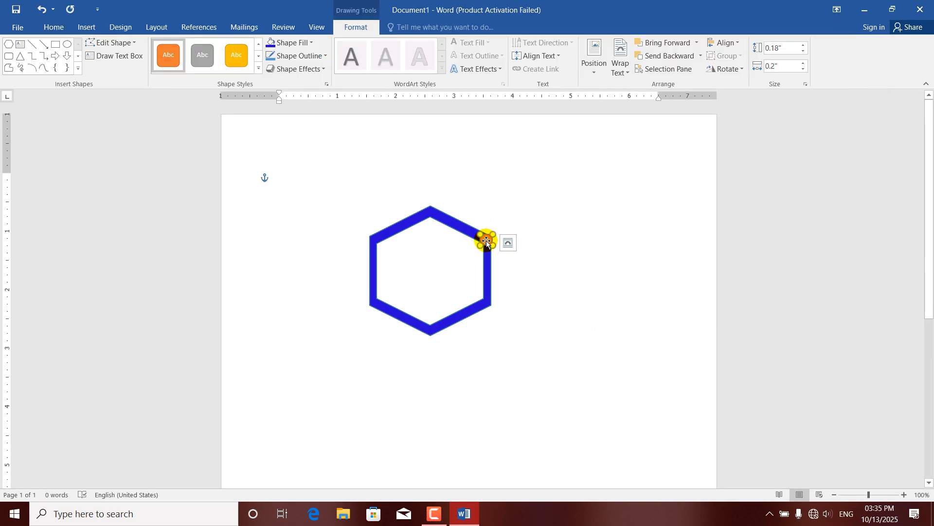
pyautogui.moveTo(493, 246); pyautogui.dragTo(494, 245)
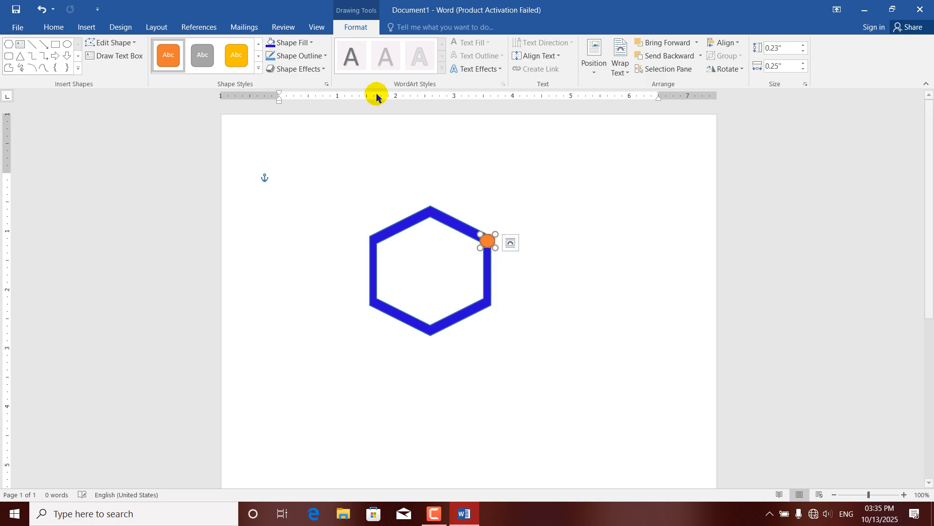
# Step: Give the orange circle on the hexagon's vertex a white outline with a weight of 2¼ pt
pyautogui.click(325, 56)
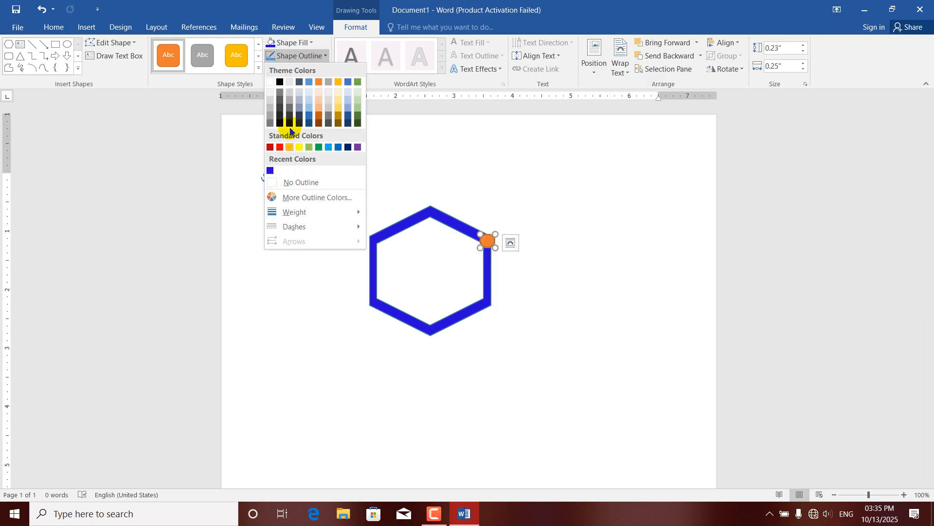
pyautogui.click(269, 81)
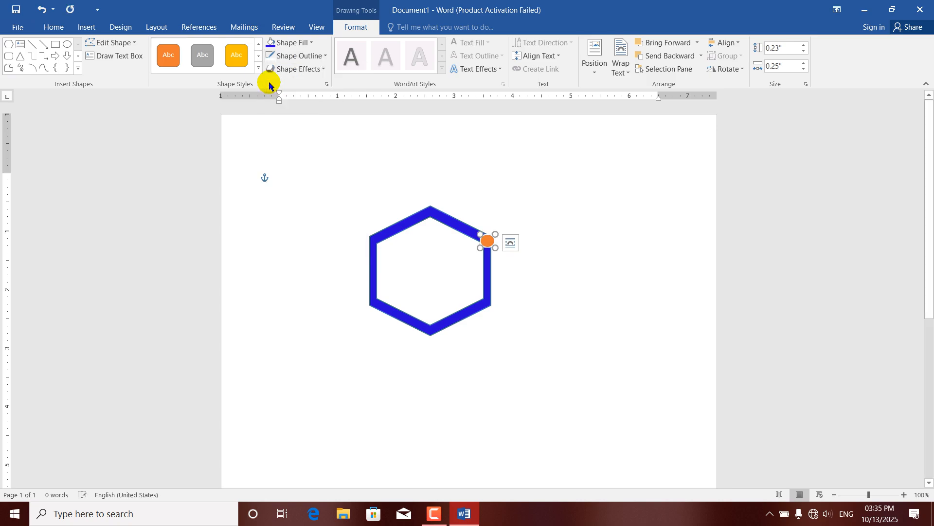
pyautogui.click(322, 56)
pyautogui.moveTo(334, 215)
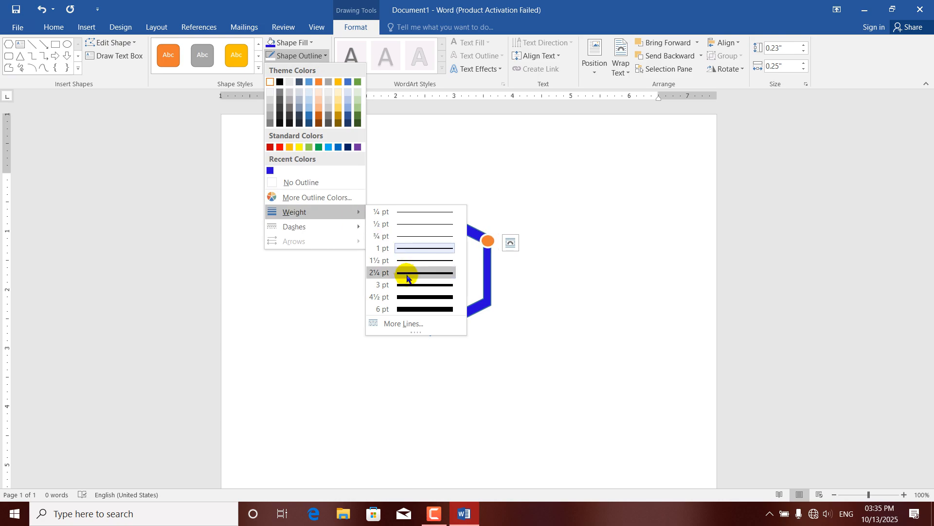
pyautogui.click(407, 277)
pyautogui.click(603, 364)
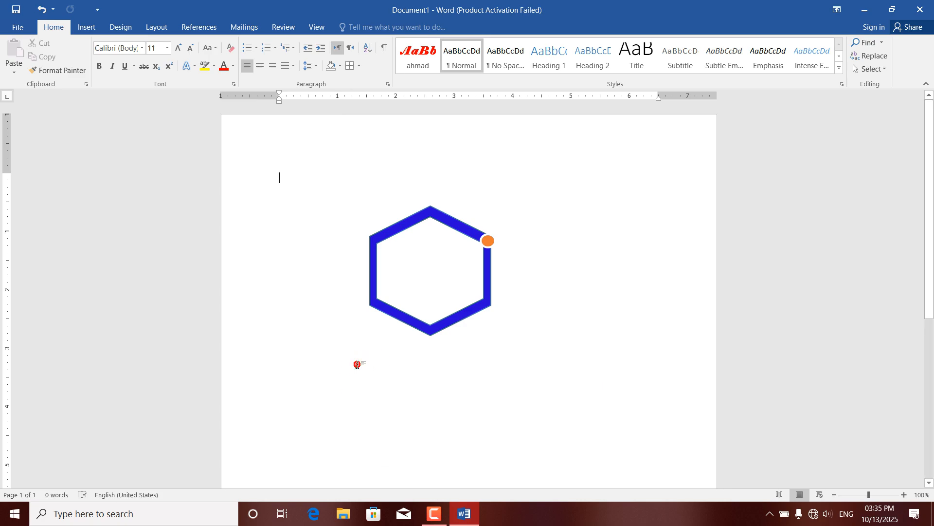
# Step: Add blank lines below the hexagon graphic and extend the document to a blank second page
pyautogui.doubleClick(342, 381)
pyautogui.tripleClick(343, 381)
pyautogui.click(343, 380)
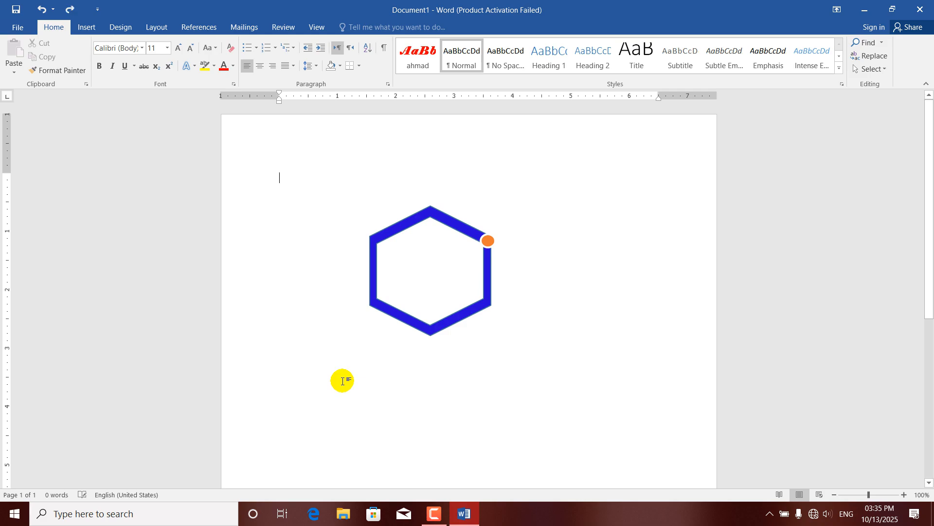
pyautogui.press('Return')
pyautogui.press('Return')
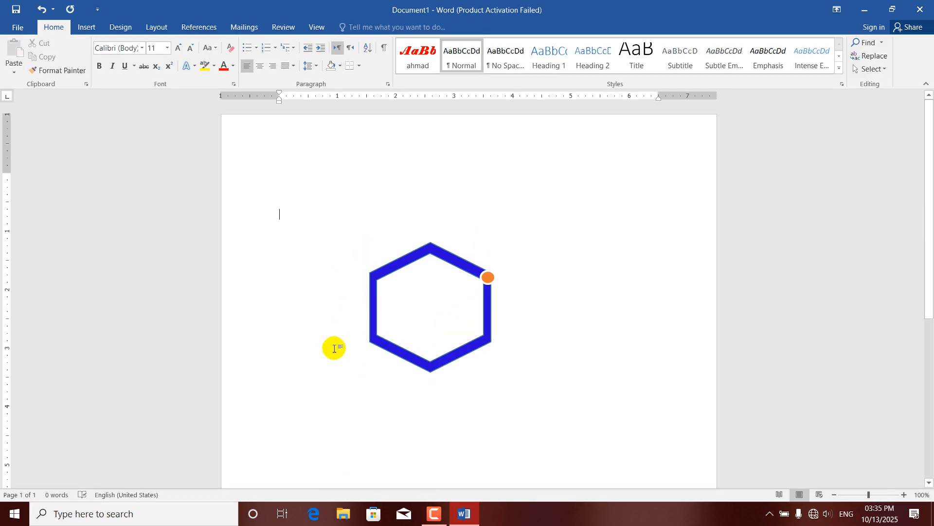
pyautogui.click(350, 409)
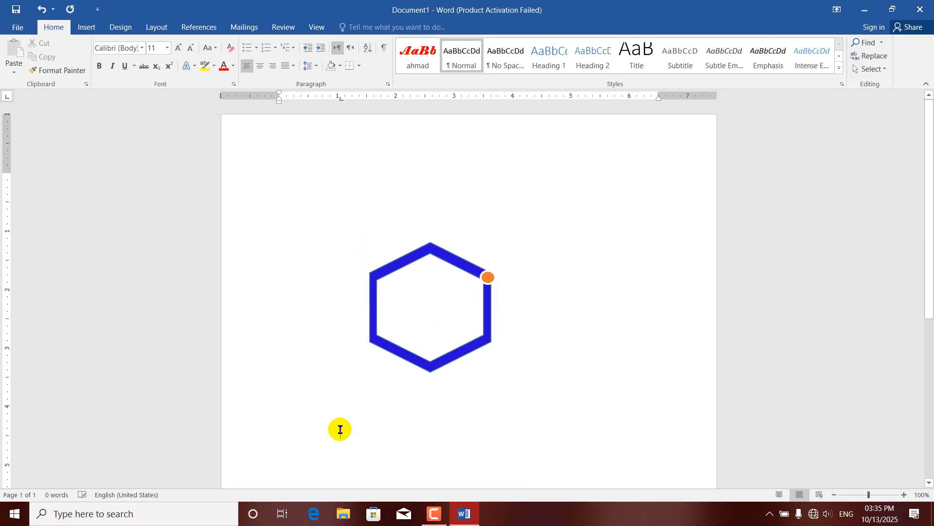
pyautogui.scroll(-5, 340, 430)
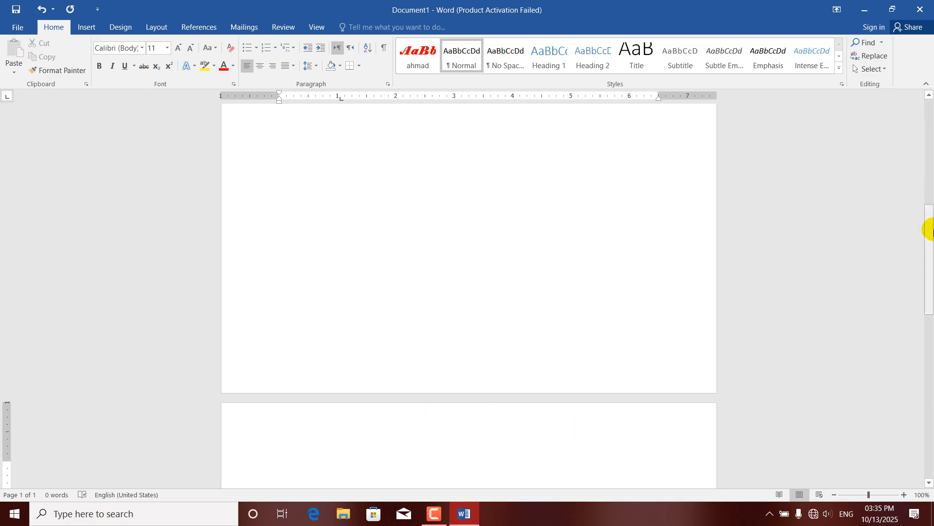
pyautogui.moveTo(932, 236); pyautogui.dragTo(931, 305)
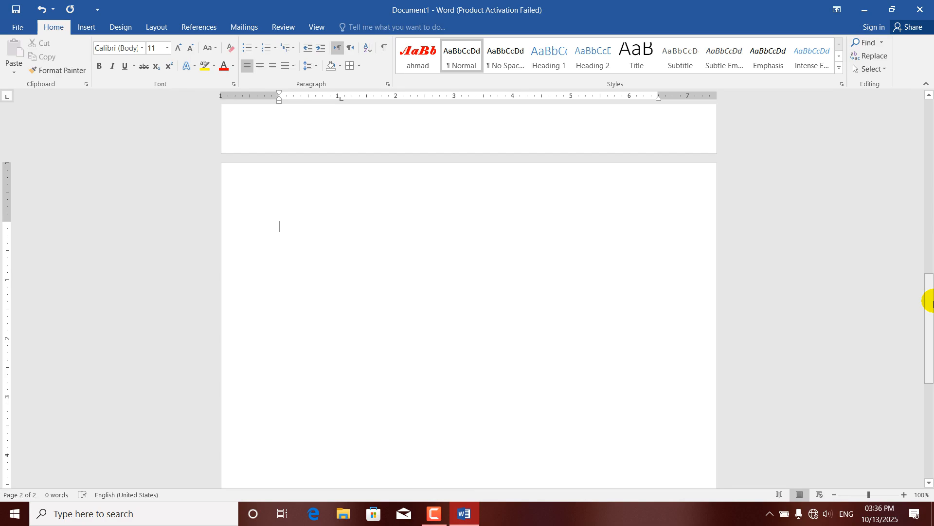
# Step: Draw a rectangle about 2.44" high by 8.64" wide and align it across the full width at the top of page 2
pyautogui.click(88, 28)
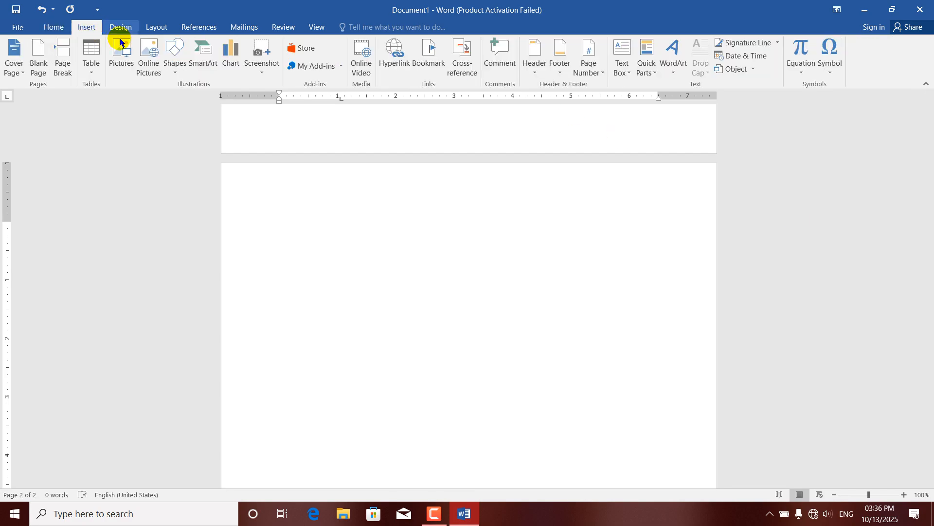
pyautogui.click(174, 73)
pyautogui.click(217, 99)
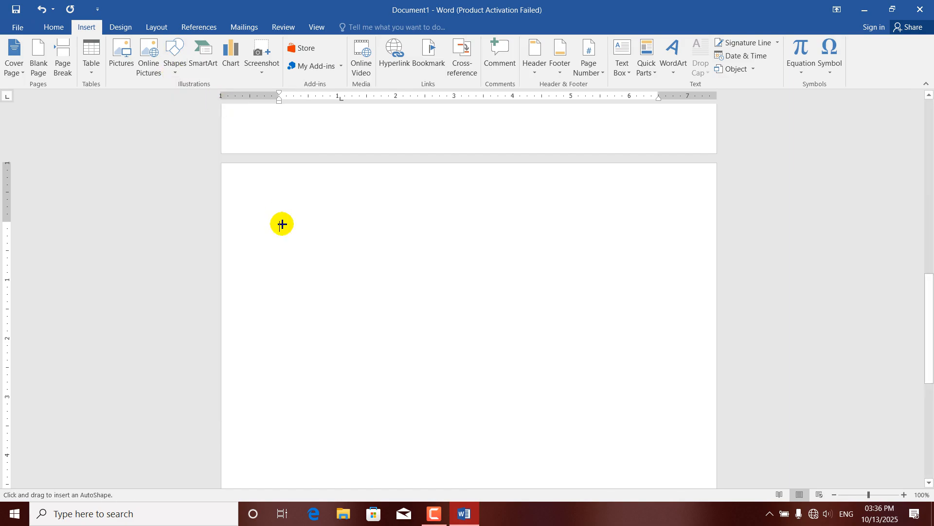
pyautogui.moveTo(223, 165)
pyautogui.mouseDown()
pyautogui.moveTo(301, 259)
pyautogui.moveTo(486, 313)
pyautogui.moveTo(709, 319)
pyautogui.moveTo(715, 307)
pyautogui.mouseUp()
pyautogui.moveTo(590, 246); pyautogui.dragTo(549, 229)
pyautogui.moveTo(717, 224); pyautogui.dragTo(718, 224)
pyautogui.moveTo(564, 209); pyautogui.dragTo(570, 212)
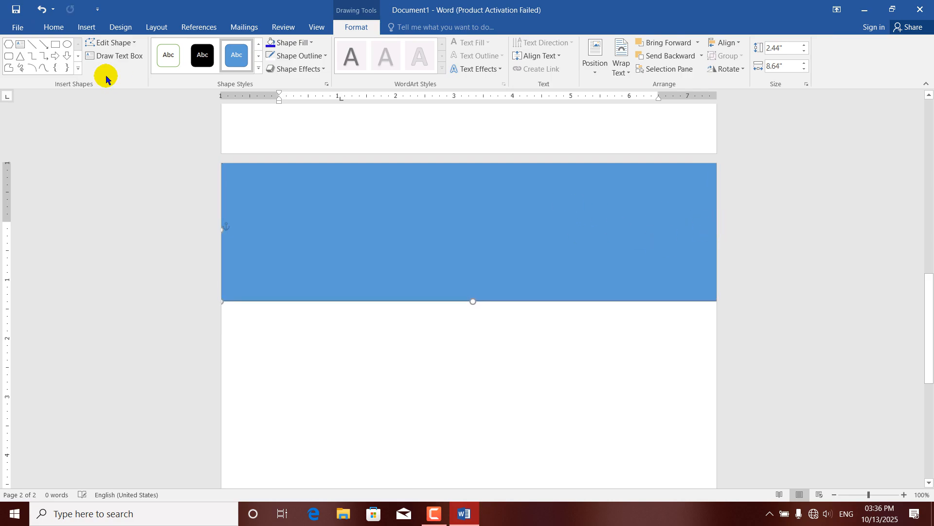
pyautogui.click(113, 42)
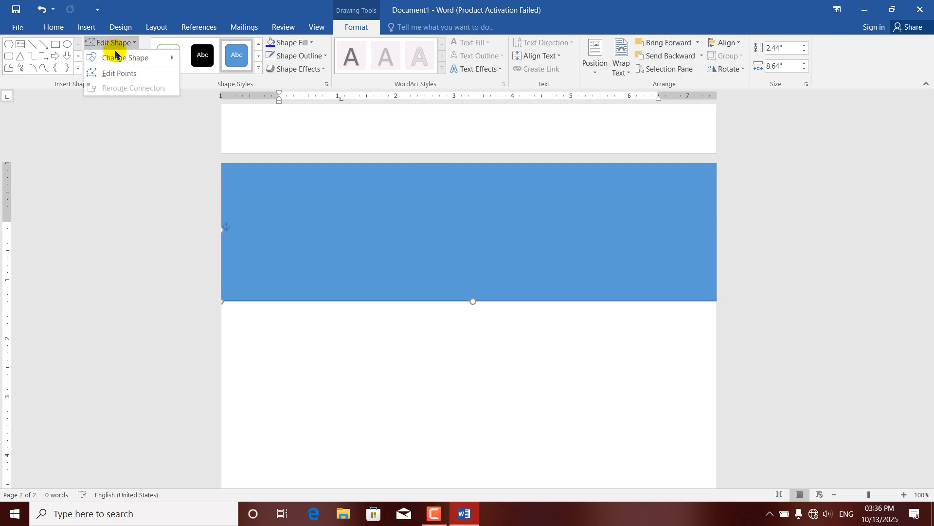
pyautogui.click(120, 74)
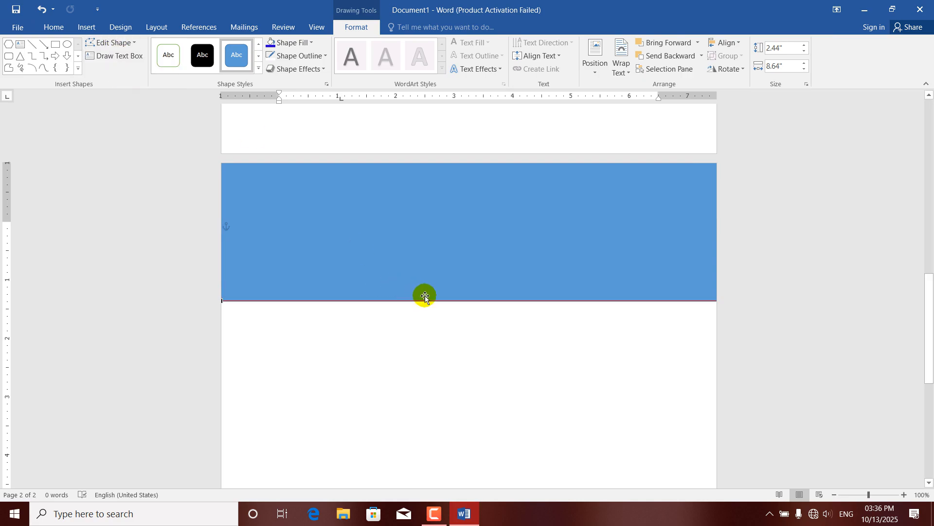
pyautogui.moveTo(425, 298); pyautogui.dragTo(516, 250)
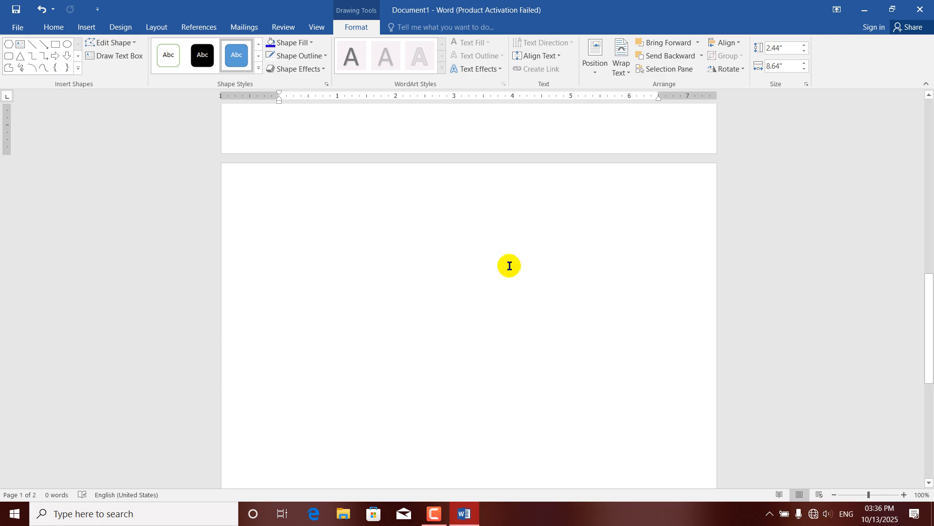
pyautogui.moveTo(928, 339); pyautogui.dragTo(899, 366)
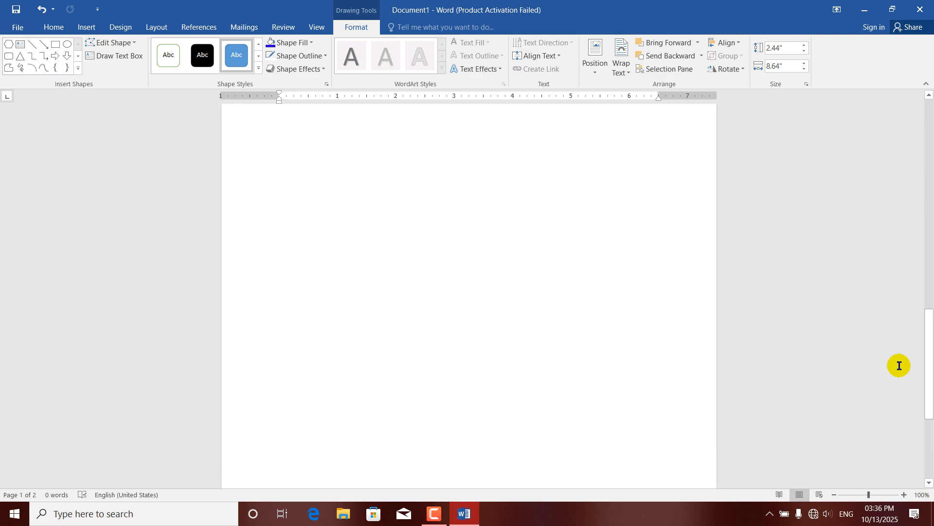
pyautogui.hotkey('ctrl', 'z')
# Step: Edit the rectangle's points to pull its lower edge up into a peak left of centre, and align the shape with the page top
pyautogui.moveTo(447, 294); pyautogui.dragTo(447, 309)
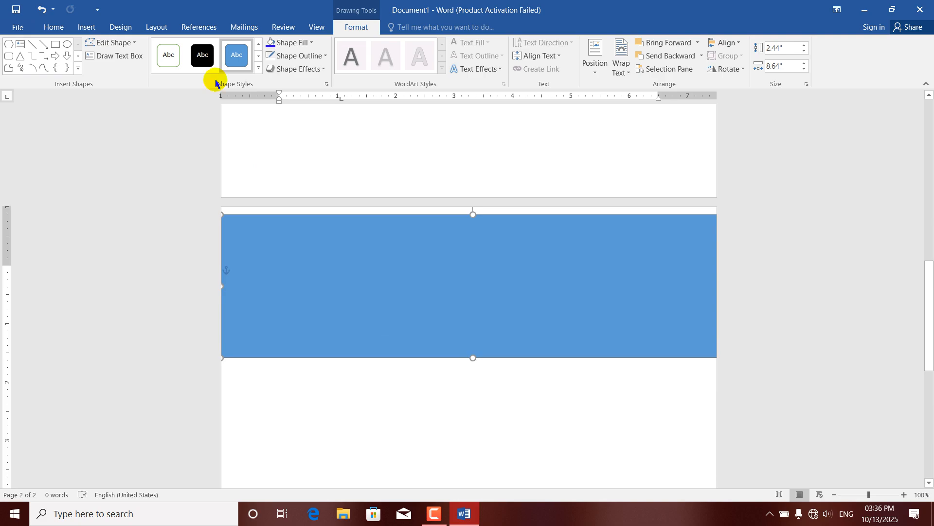
pyautogui.click(111, 43)
pyautogui.click(119, 72)
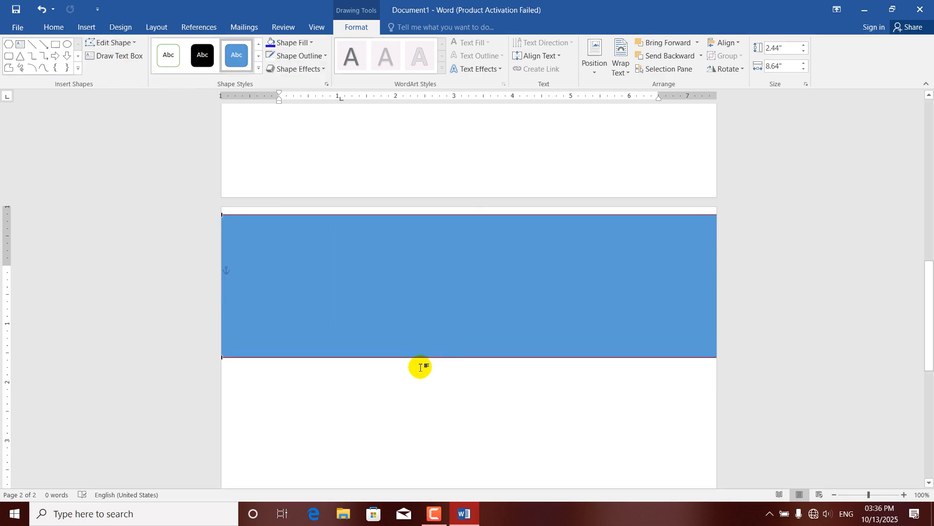
pyautogui.moveTo(447, 357); pyautogui.dragTo(441, 318)
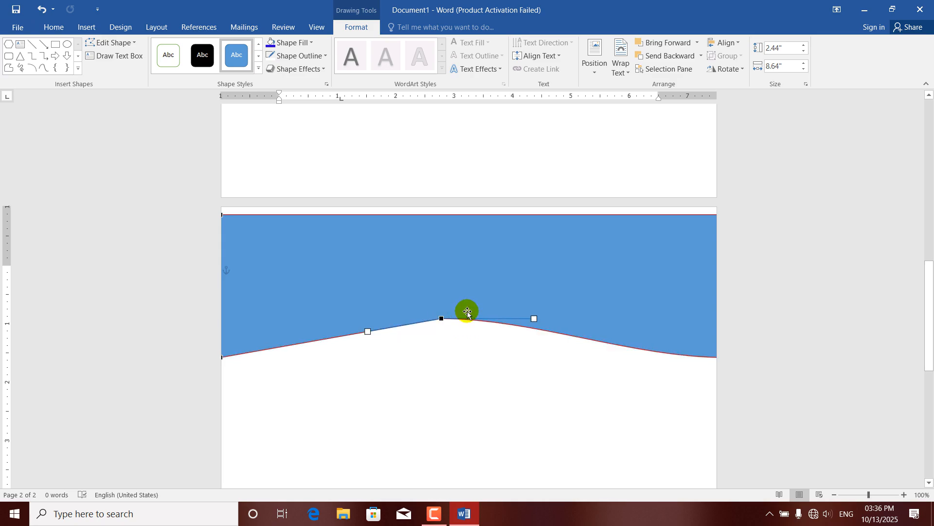
pyautogui.moveTo(440, 309); pyautogui.dragTo(432, 308)
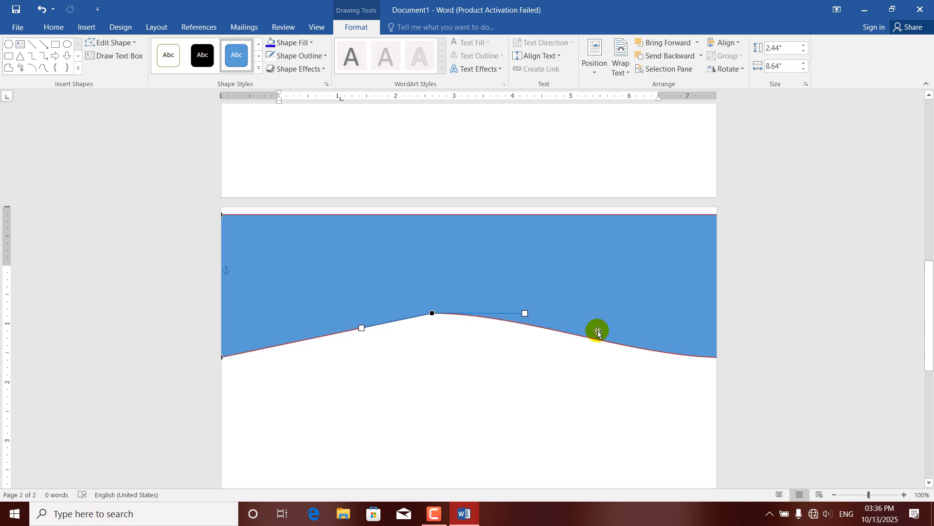
pyautogui.moveTo(430, 307); pyautogui.dragTo(424, 298)
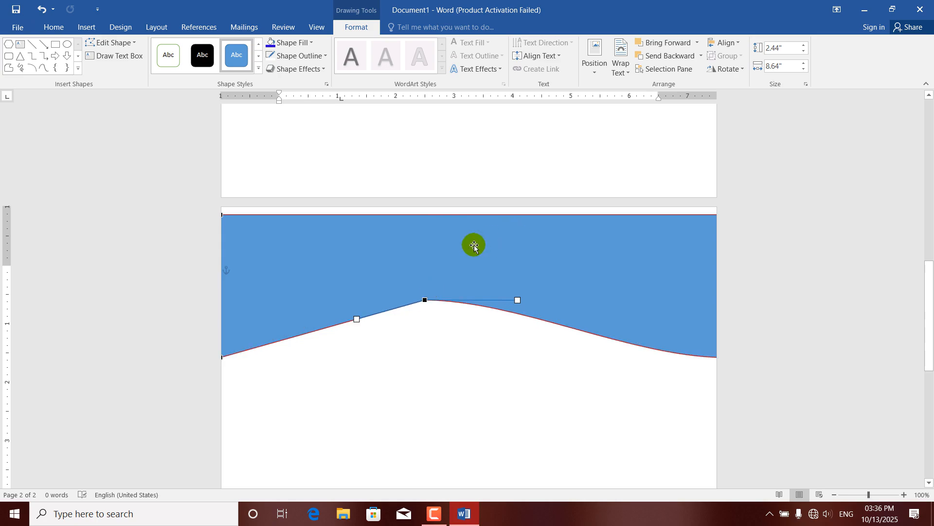
pyautogui.click(476, 238)
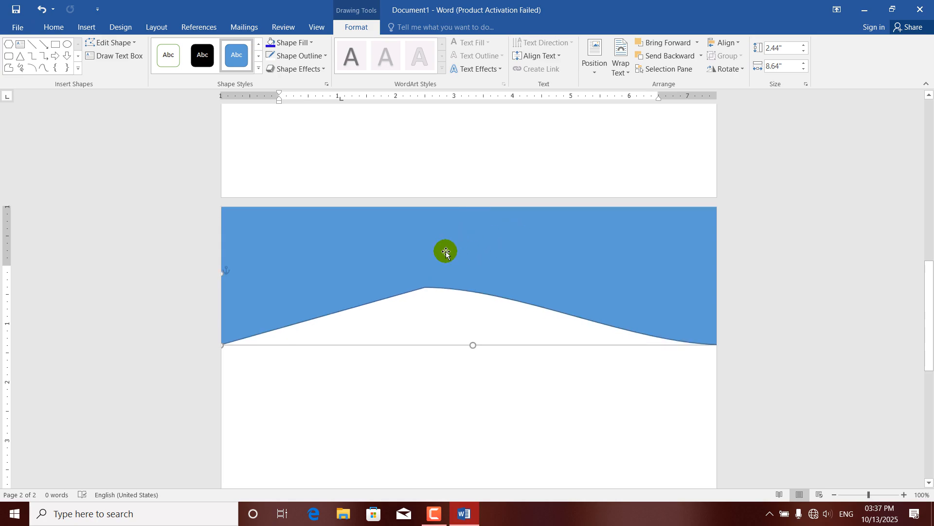
# Step: Duplicate the wave shape, place the copy slightly above the original, and apply the orange style with a white outline
pyautogui.hotkey('ctrl', 'z')
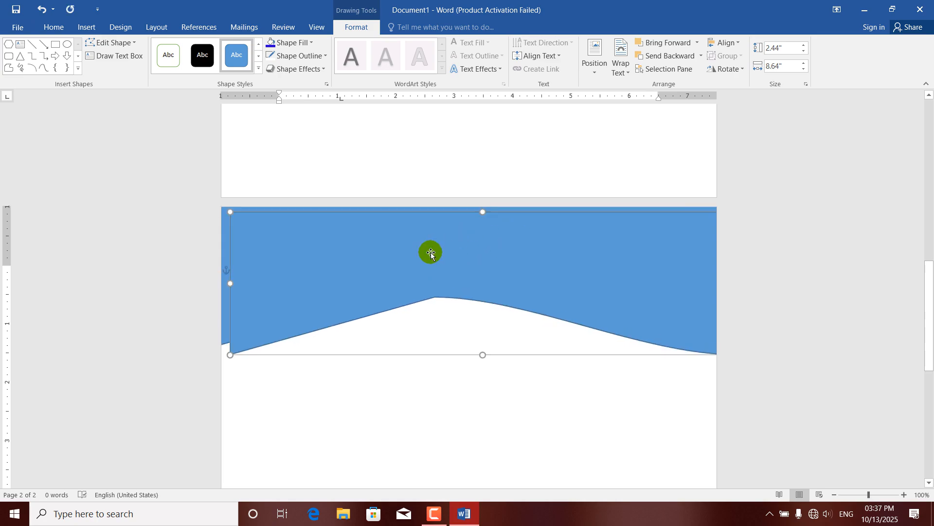
pyautogui.moveTo(420, 245)
pyautogui.mouseDown()
pyautogui.moveTo(410, 224)
pyautogui.moveTo(421, 234)
pyautogui.mouseUp()
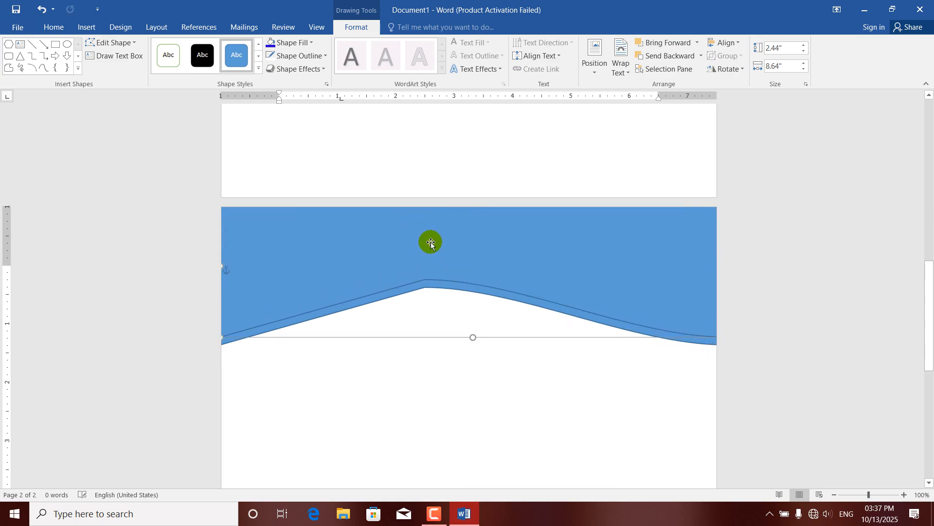
pyautogui.click(258, 69)
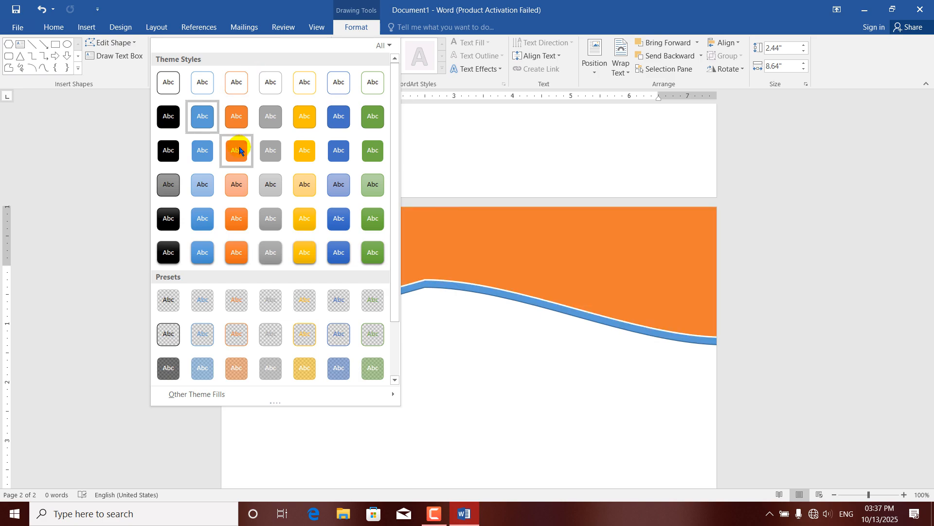
pyautogui.click(239, 150)
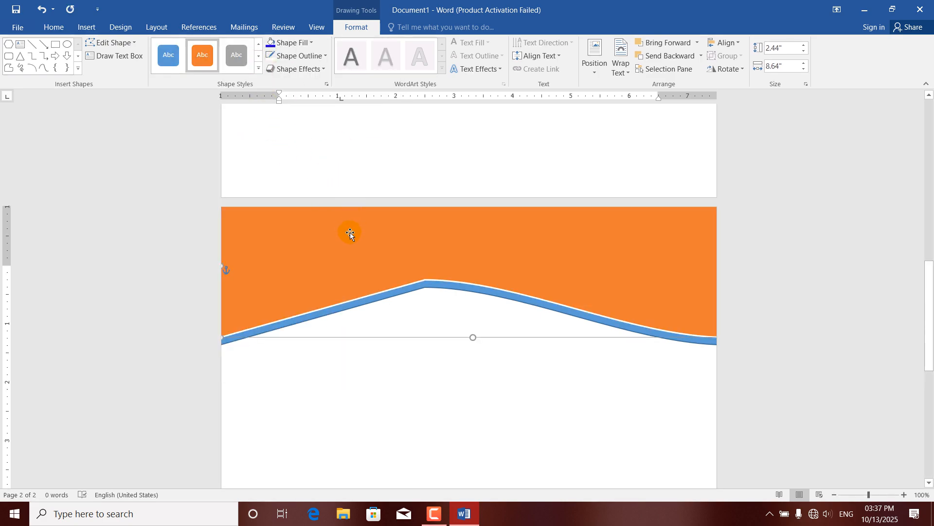
# Step: Duplicate the orange wave shape, place the copy slightly above it, and apply the solid green shape style
pyautogui.hotkey('ctrl', 'd')
pyautogui.moveTo(363, 247); pyautogui.dragTo(352, 232)
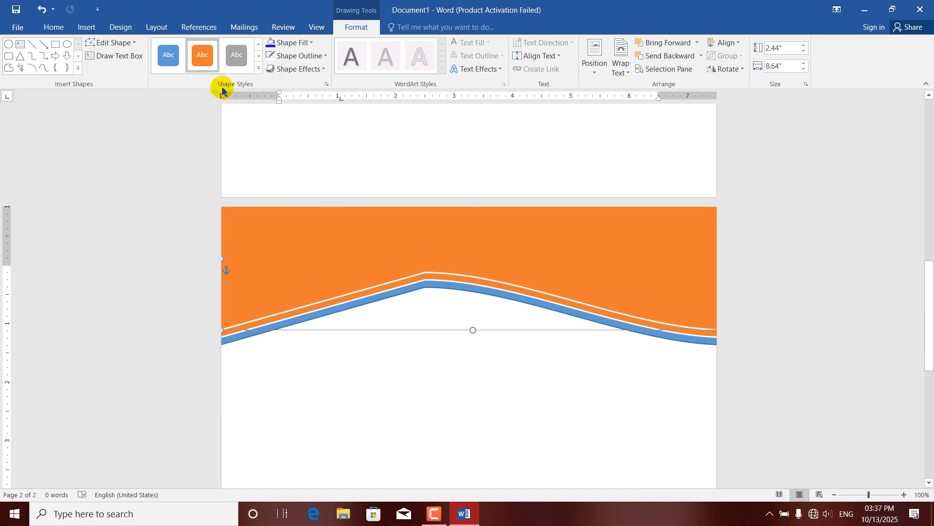
pyautogui.click(258, 68)
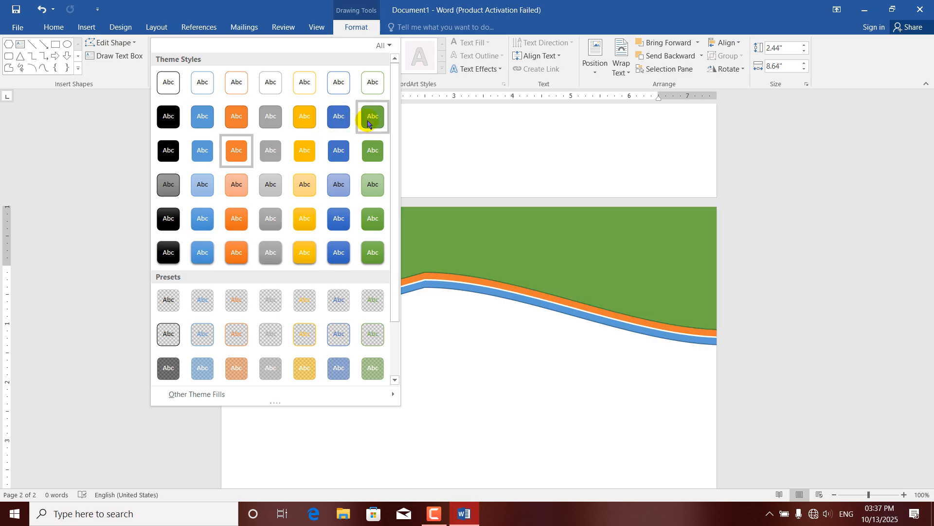
pyautogui.click(371, 117)
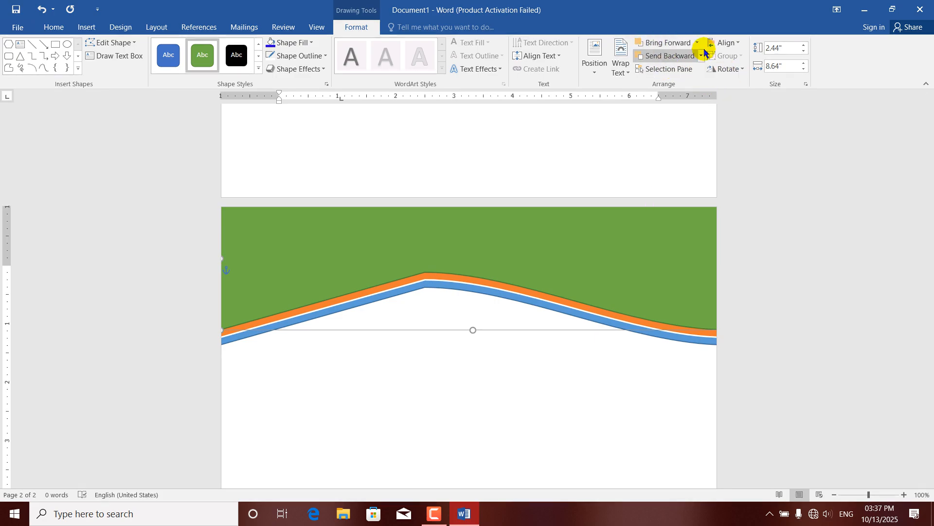
# Step: Group the green, orange and blue wave shapes and move the group slightly up on page 2
pyautogui.click(673, 69)
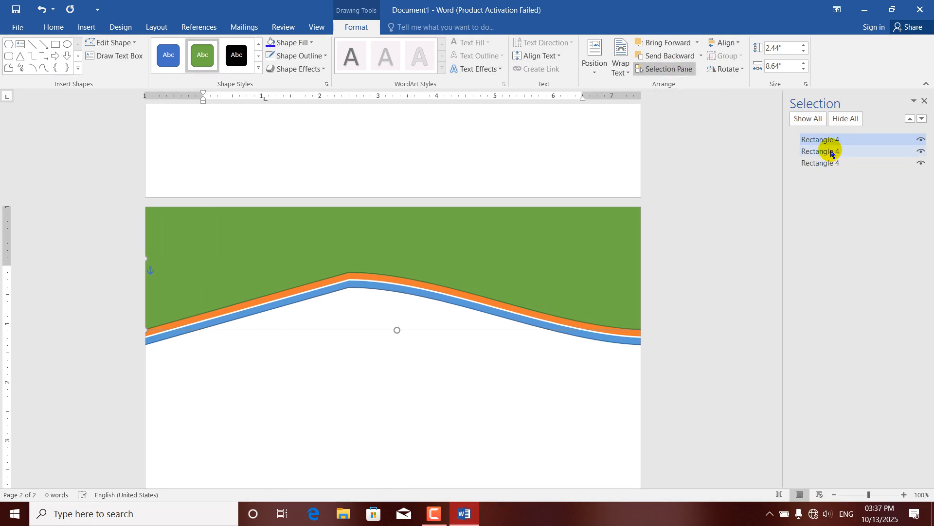
pyautogui.keyDown('ctrl'); pyautogui.click(832, 153); pyautogui.keyUp('ctrl')
pyautogui.keyDown('ctrl'); pyautogui.click(829, 165); pyautogui.keyUp('ctrl')
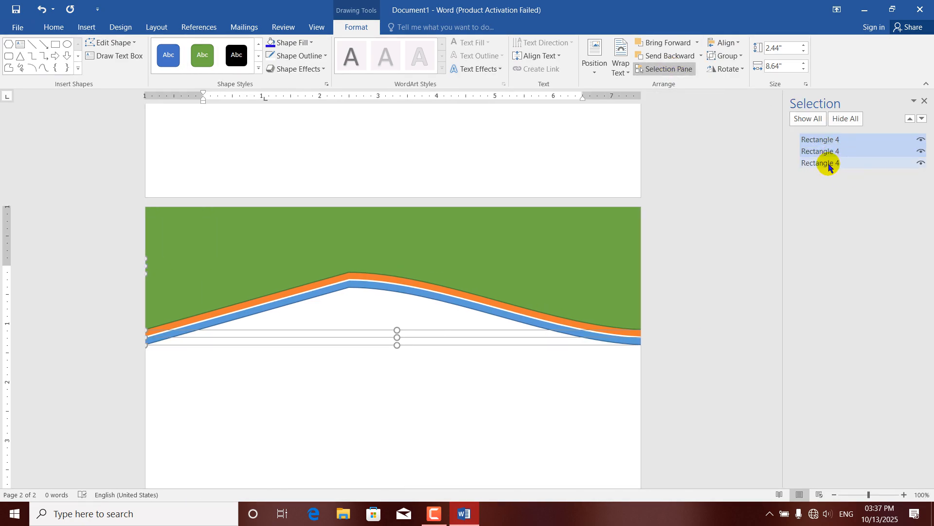
pyautogui.click(740, 60)
pyautogui.click(731, 69)
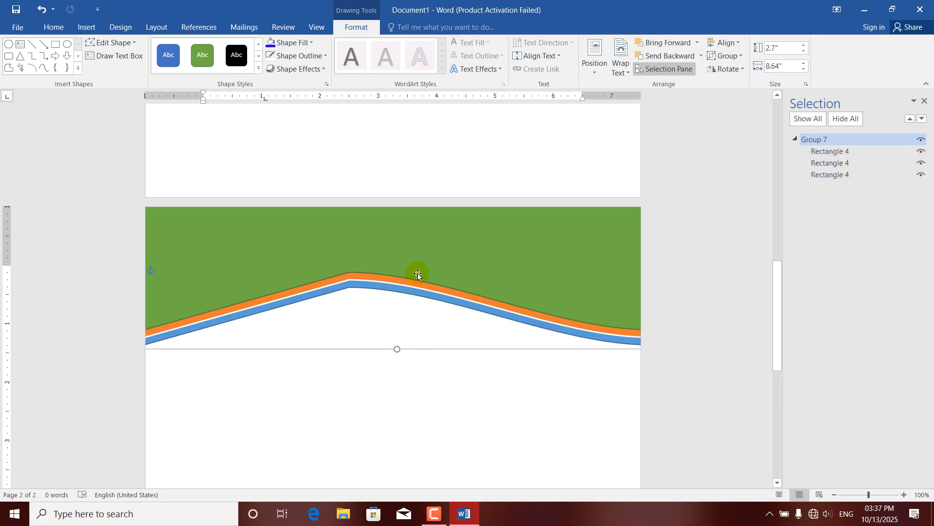
pyautogui.moveTo(418, 267)
pyautogui.mouseDown()
pyautogui.moveTo(412, 253)
pyautogui.moveTo(407, 331)
pyautogui.moveTo(421, 264)
pyautogui.mouseUp()
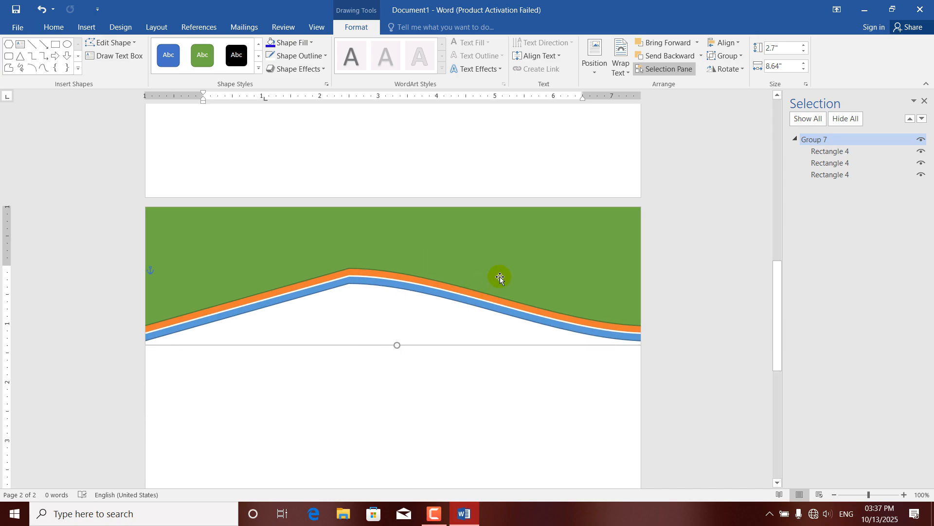
# Step: Duplicate the wave banner group and move the copy to the lower part of page 2, aligned with the page sides
pyautogui.hotkey('ctrl', 'd')
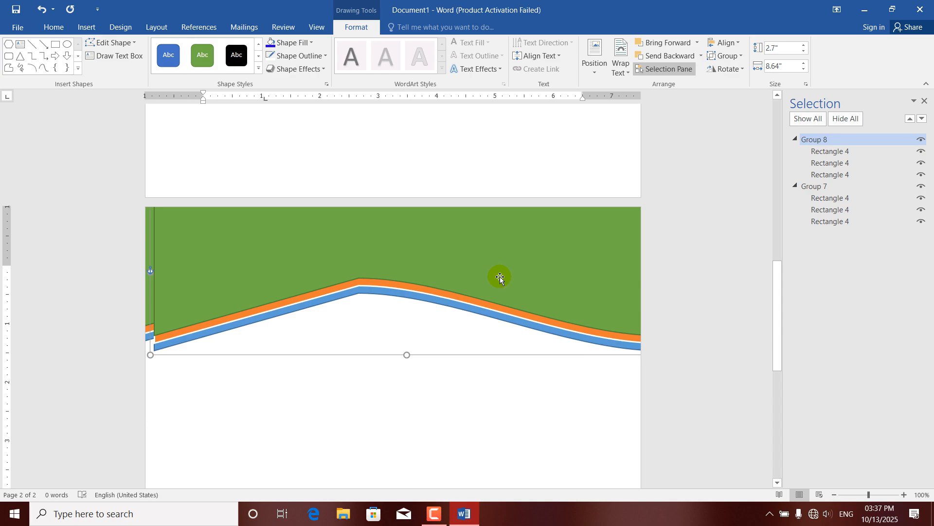
pyautogui.moveTo(480, 330); pyautogui.dragTo(468, 523)
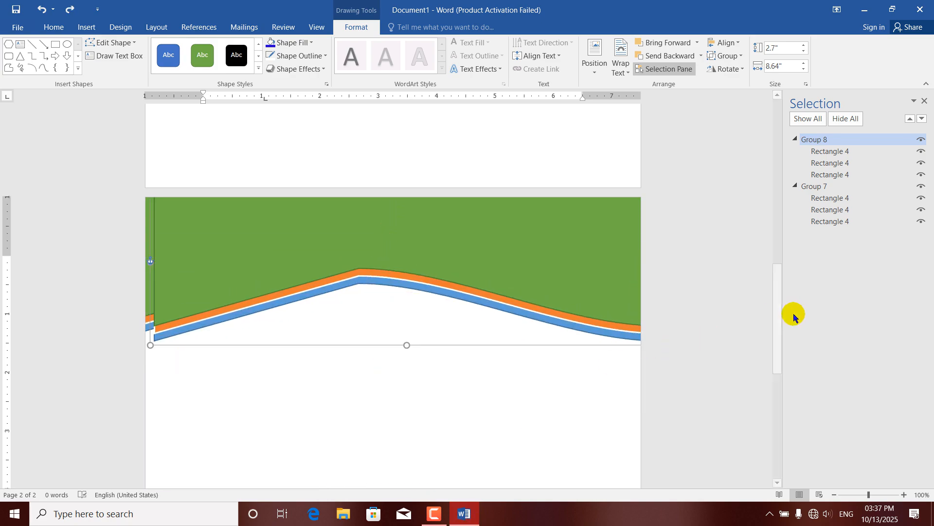
pyautogui.moveTo(581, 297); pyautogui.dragTo(575, 409)
pyautogui.moveTo(780, 308); pyautogui.dragTo(781, 396)
pyautogui.click(459, 124)
pyautogui.moveTo(466, 151); pyautogui.dragTo(460, 382)
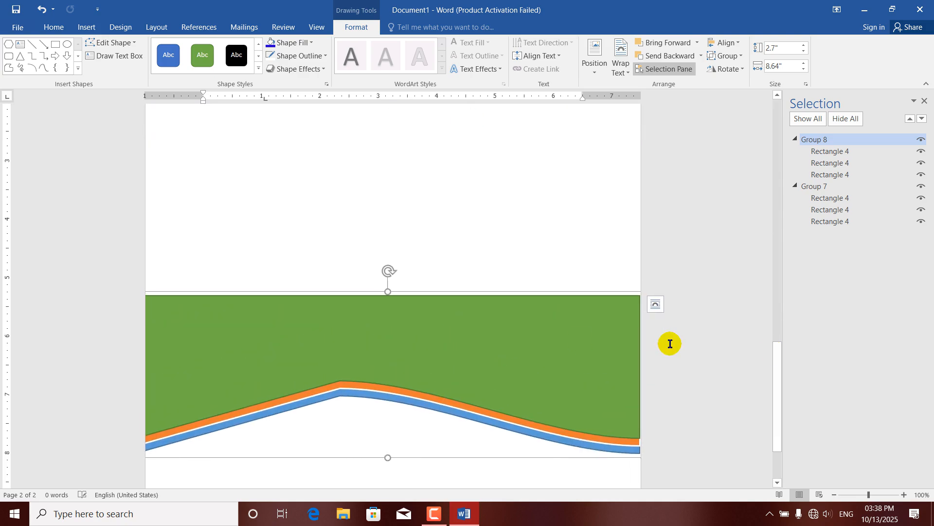
pyautogui.moveTo(776, 356); pyautogui.dragTo(778, 383)
pyautogui.moveTo(546, 285); pyautogui.dragTo(555, 365)
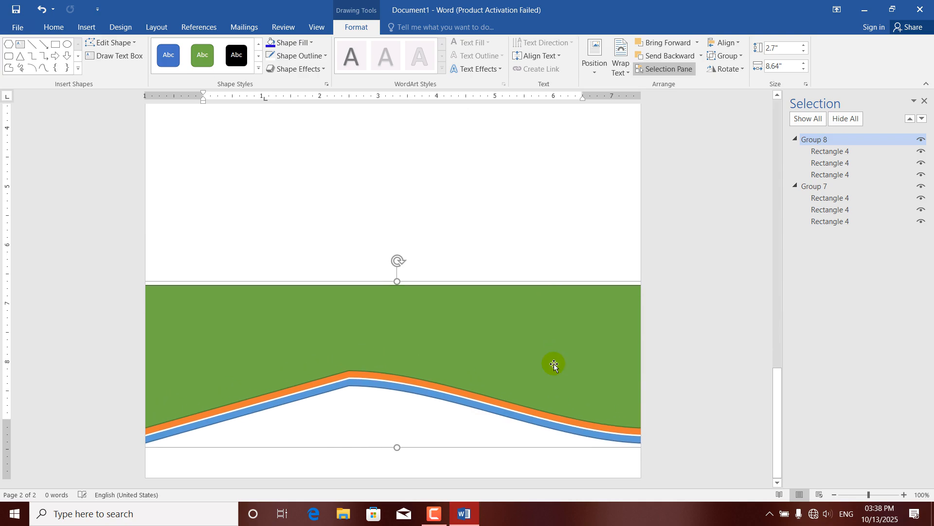
# Step: Flip the copied wave group vertically and move it down to the bottom edge of page 2
pyautogui.click(742, 72)
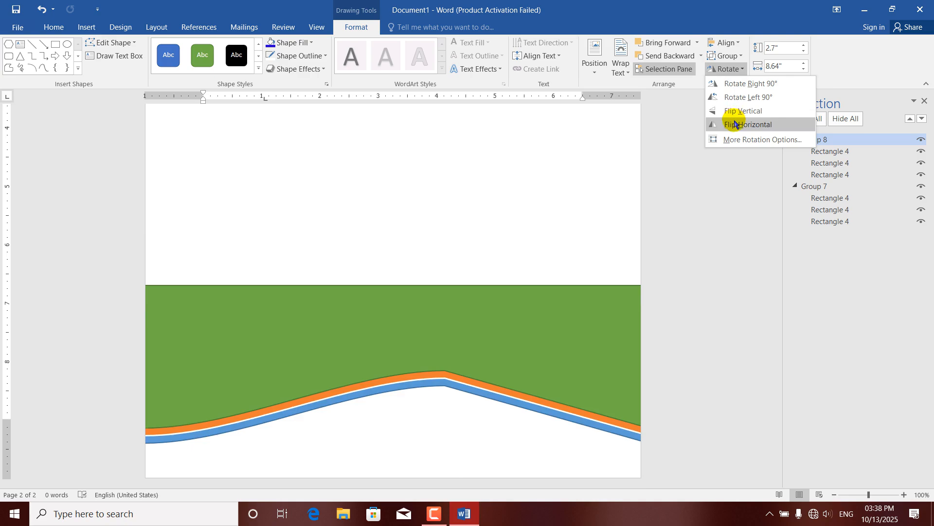
pyautogui.click(734, 110)
pyautogui.moveTo(413, 379); pyautogui.dragTo(409, 439)
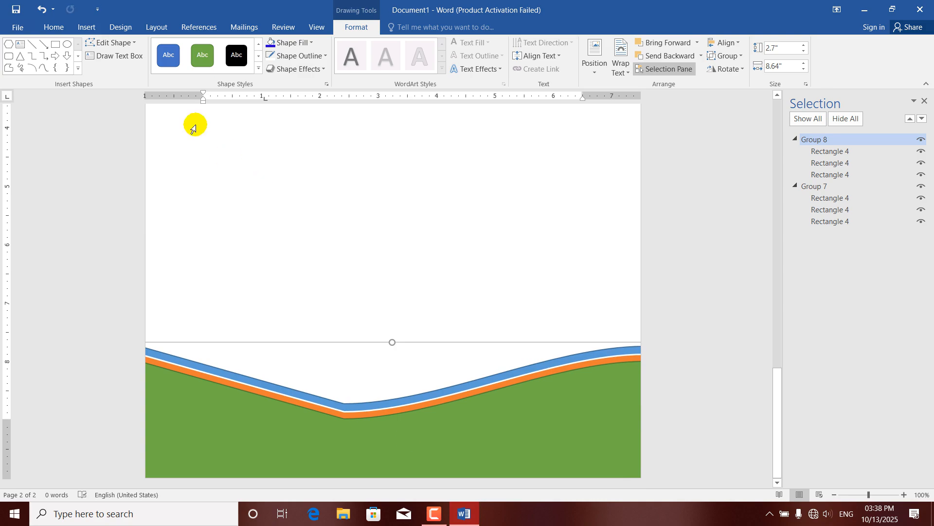
# Step: Fit the whole page in view and shift the top banner group slightly down and the bottom group slightly up
pyautogui.click(312, 30)
pyautogui.click(259, 43)
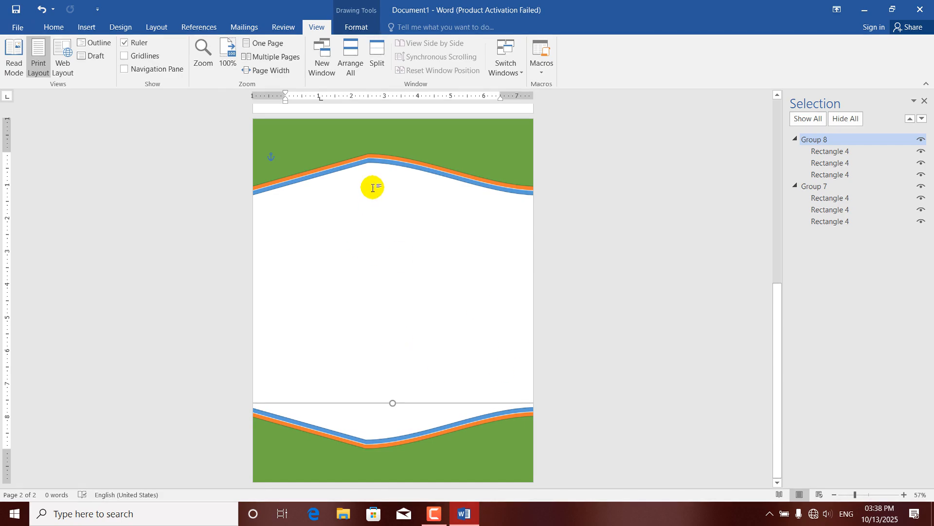
pyautogui.moveTo(331, 147); pyautogui.dragTo(331, 152)
pyautogui.click(448, 413)
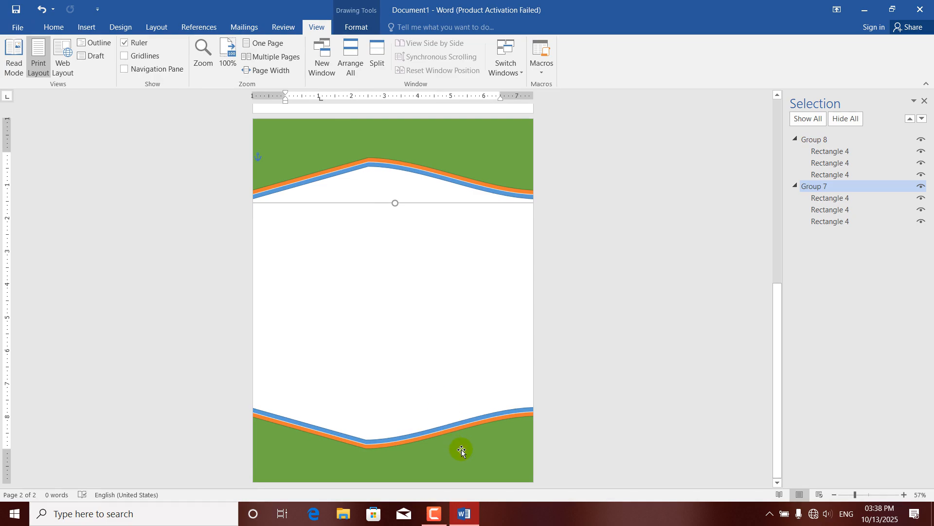
pyautogui.press('Up')
pyautogui.press('Tab')
pyautogui.click(425, 265)
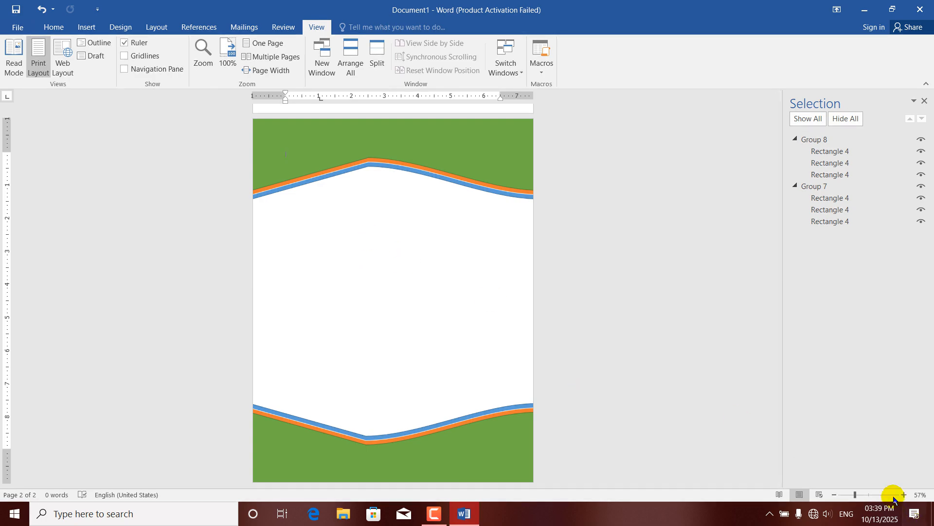
# Step: Draw a rectangle about 5.35" wide and 2.16" high below the top banner on page 2
pyautogui.click(871, 494)
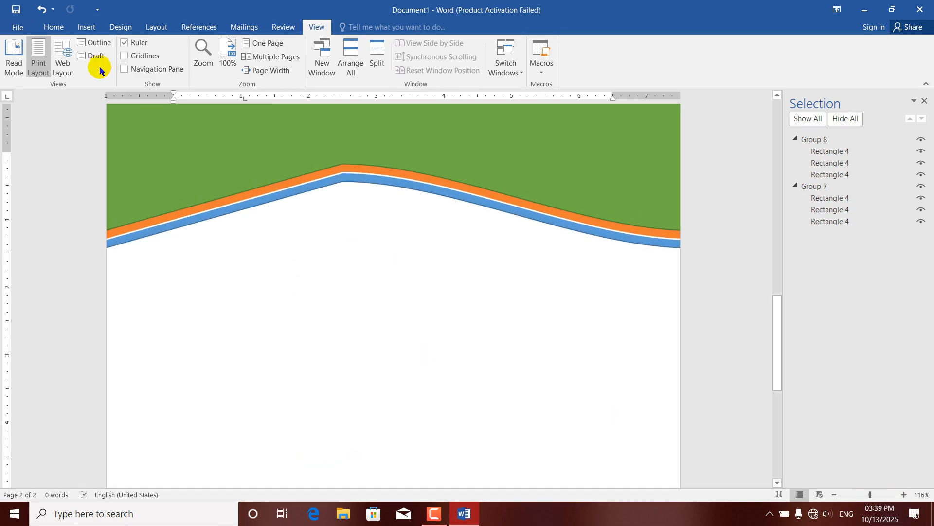
pyautogui.click(86, 27)
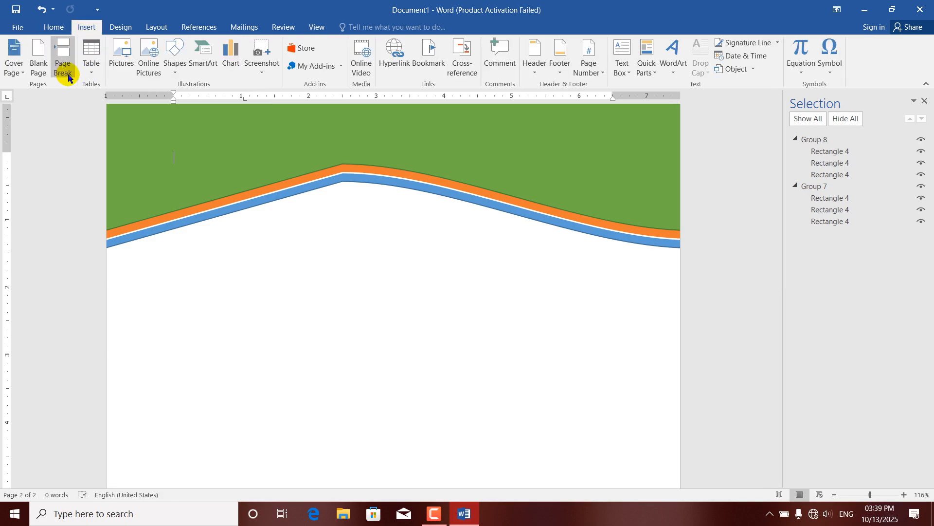
pyautogui.click(174, 55)
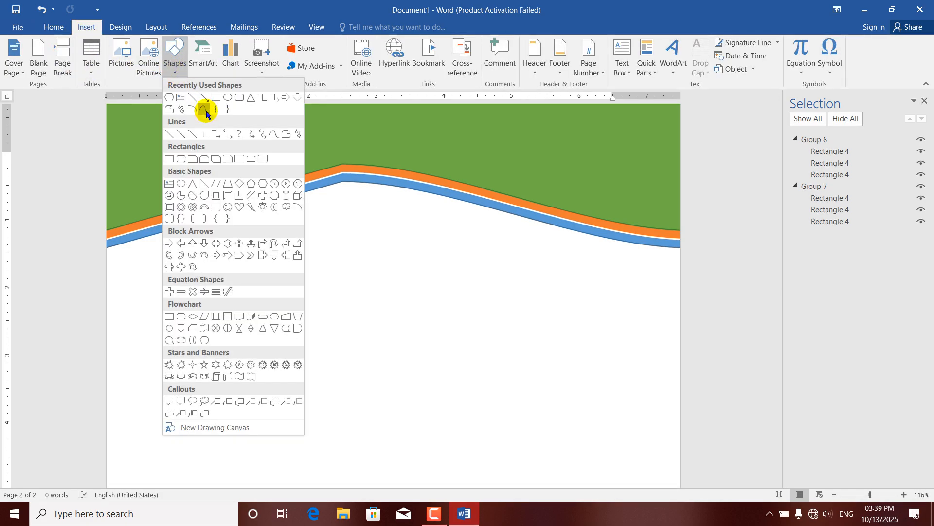
pyautogui.click(217, 99)
pyautogui.moveTo(161, 299); pyautogui.dragTo(524, 446)
# Step: Add the text "Afghanistan" inside the new blue rectangle
pyautogui.rightClick(331, 361)
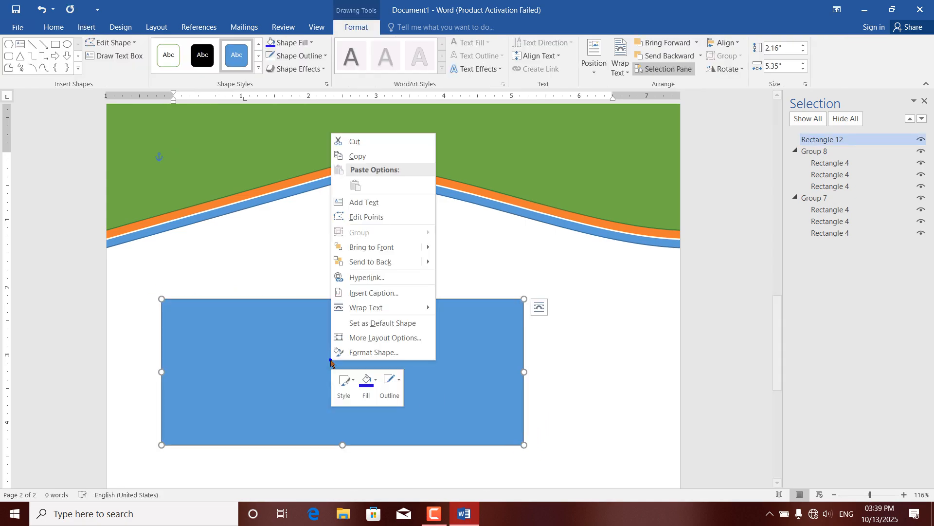
pyautogui.click(349, 202)
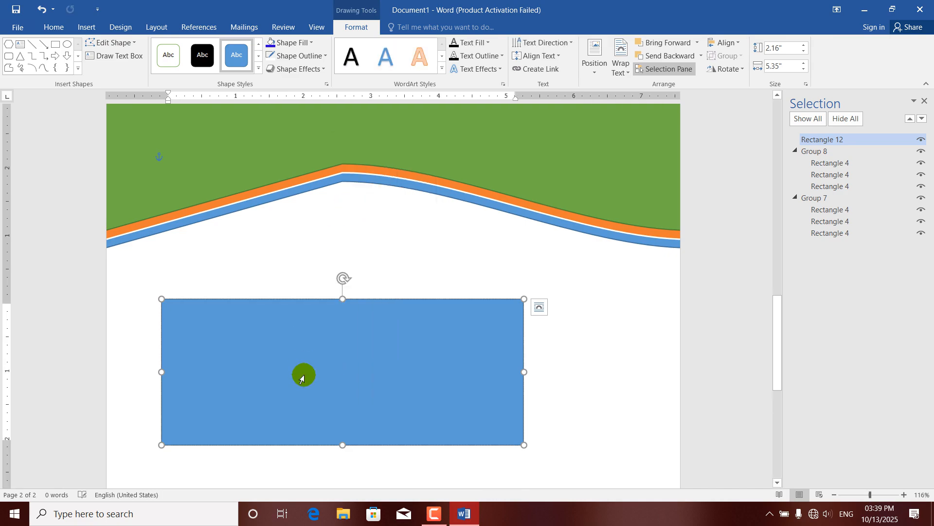
pyautogui.write('ht')
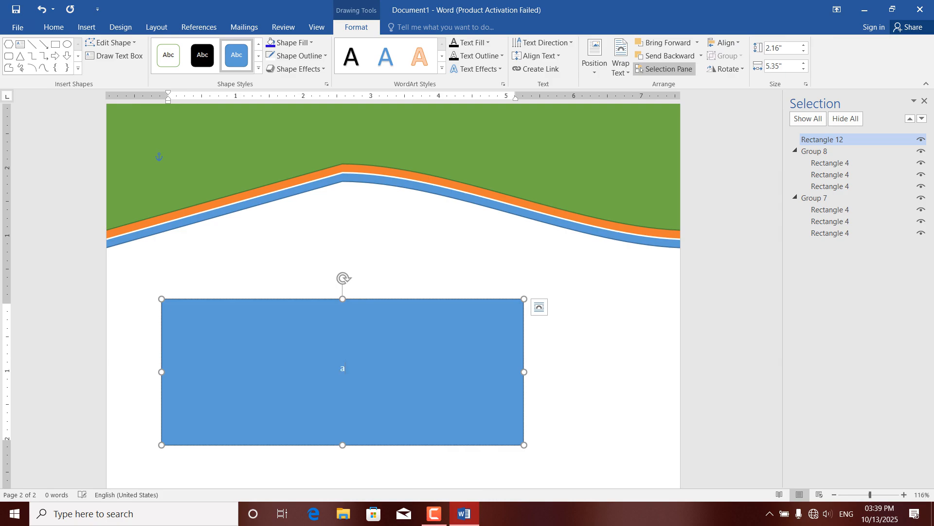
pyautogui.write('fghanistan')
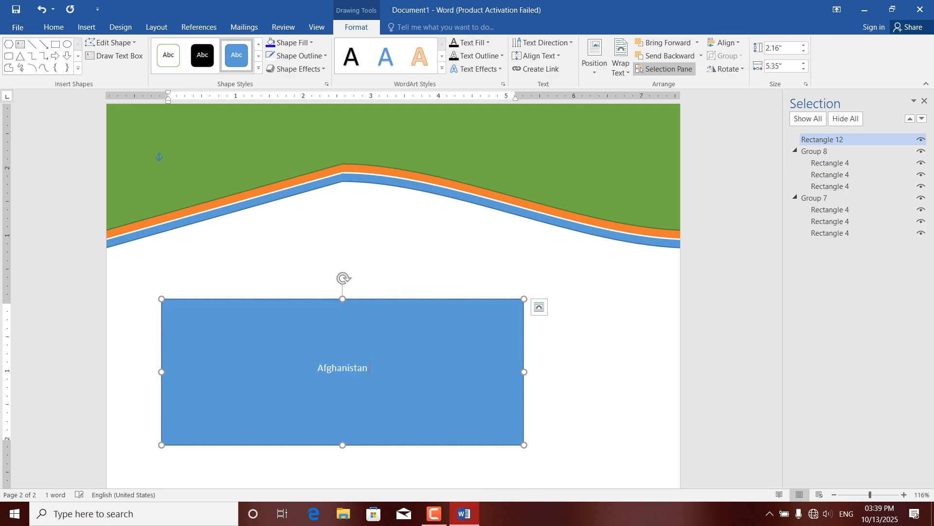
# Step: Enlarge the "Afghanistan" text to 72 pt and colour it red
pyautogui.click(334, 372)
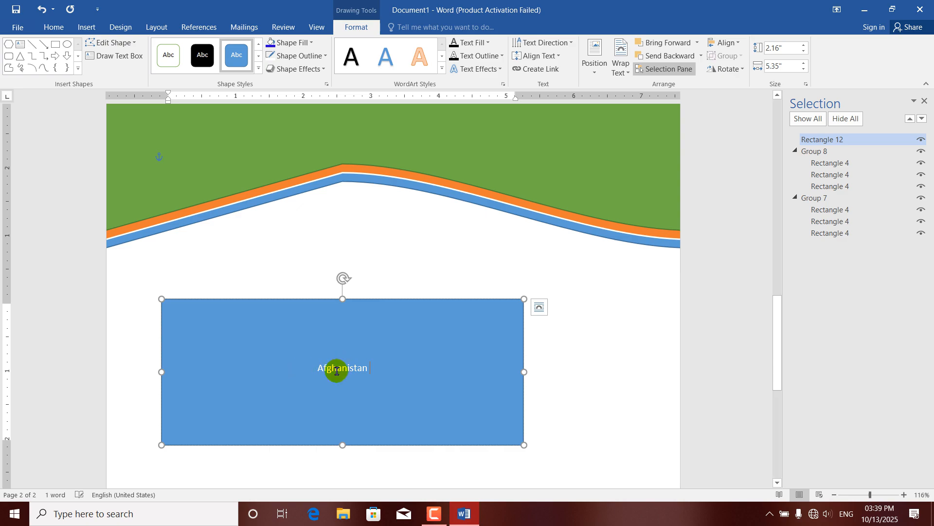
pyautogui.moveTo(340, 368); pyautogui.dragTo(304, 368)
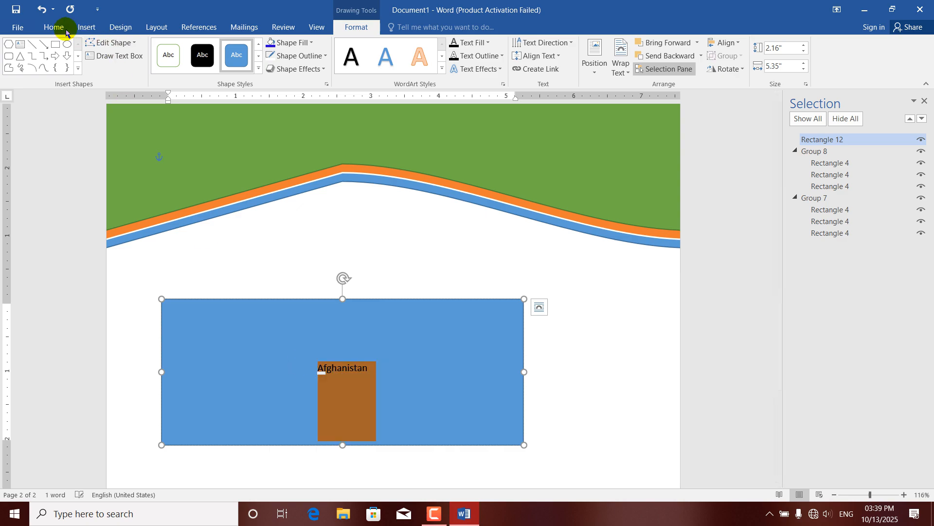
pyautogui.click(66, 27)
pyautogui.click(181, 47)
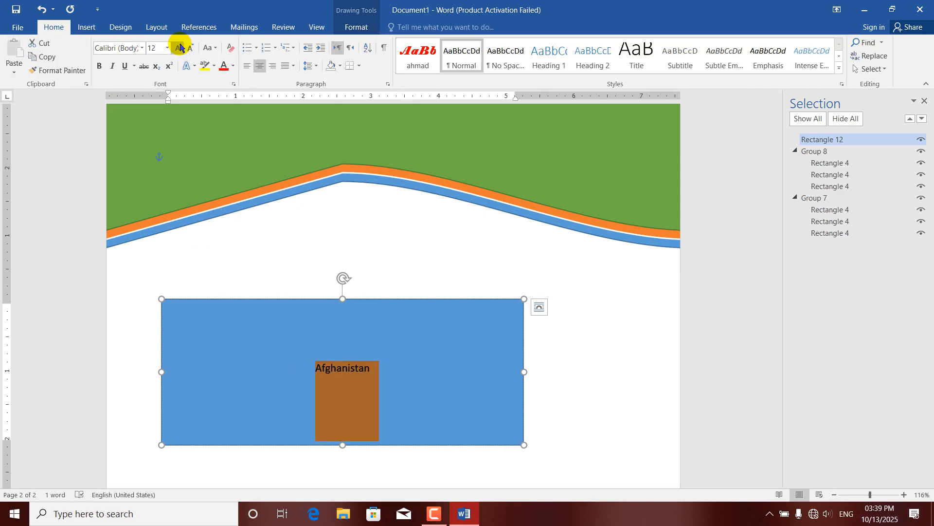
pyautogui.click(181, 47)
pyautogui.click(181, 47)
pyautogui.click(182, 47)
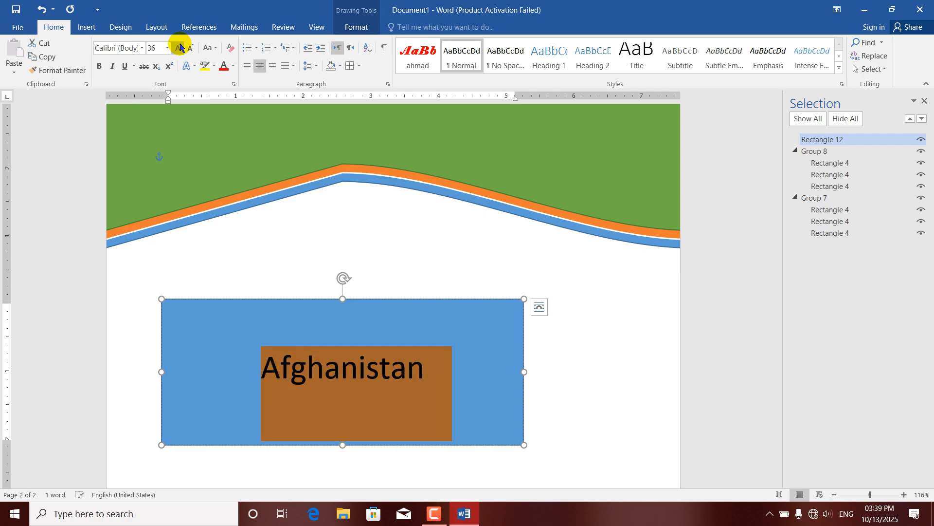
pyautogui.click(181, 47)
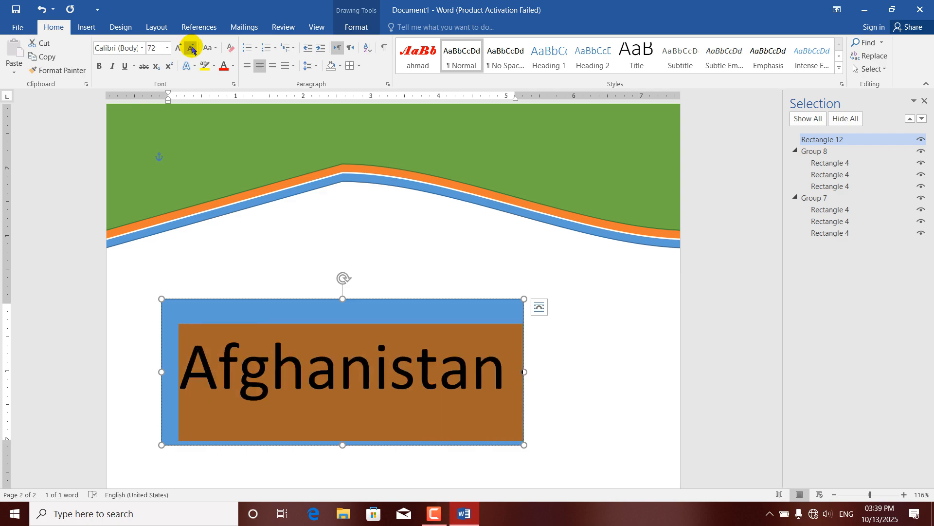
pyautogui.click(192, 48)
pyautogui.click(178, 48)
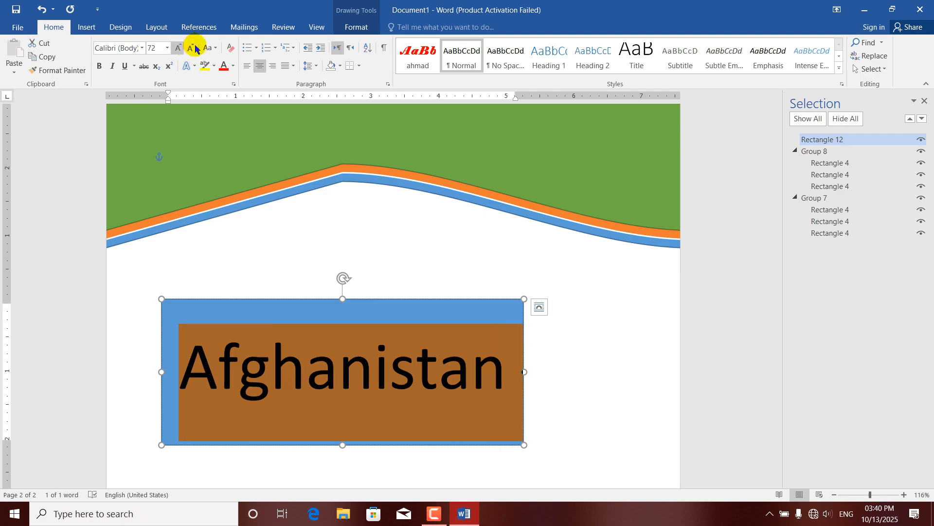
pyautogui.click(224, 68)
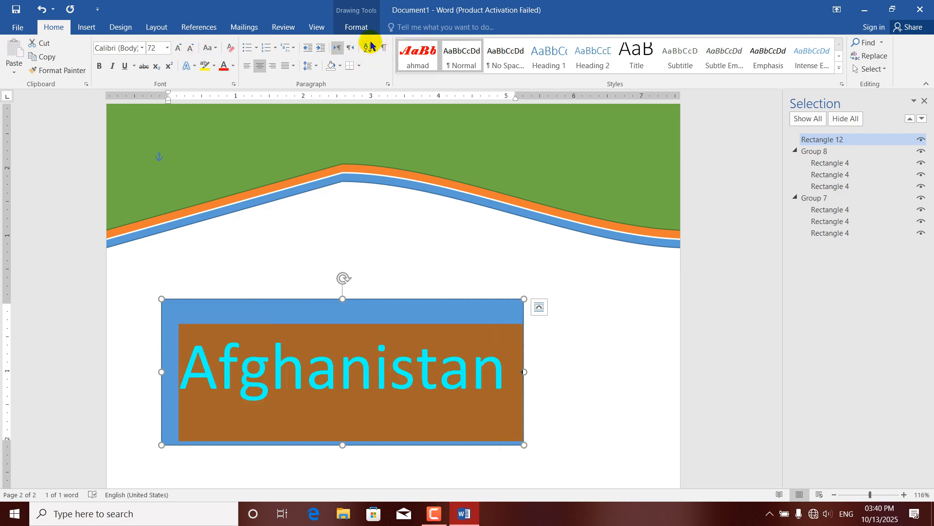
# Step: Apply a bevel text effect to "Afghanistan", using the first preset in the last row of bevels
pyautogui.click(358, 27)
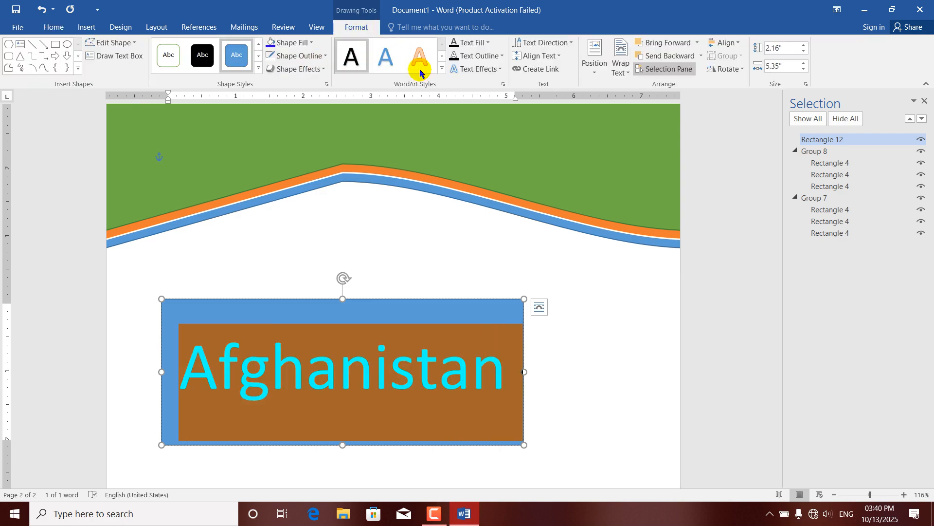
pyautogui.click(500, 69)
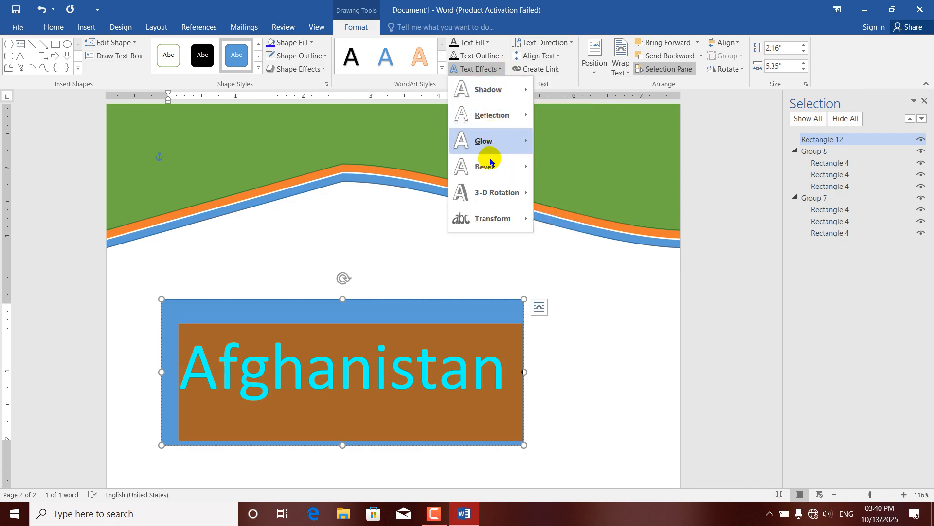
pyautogui.moveTo(491, 168)
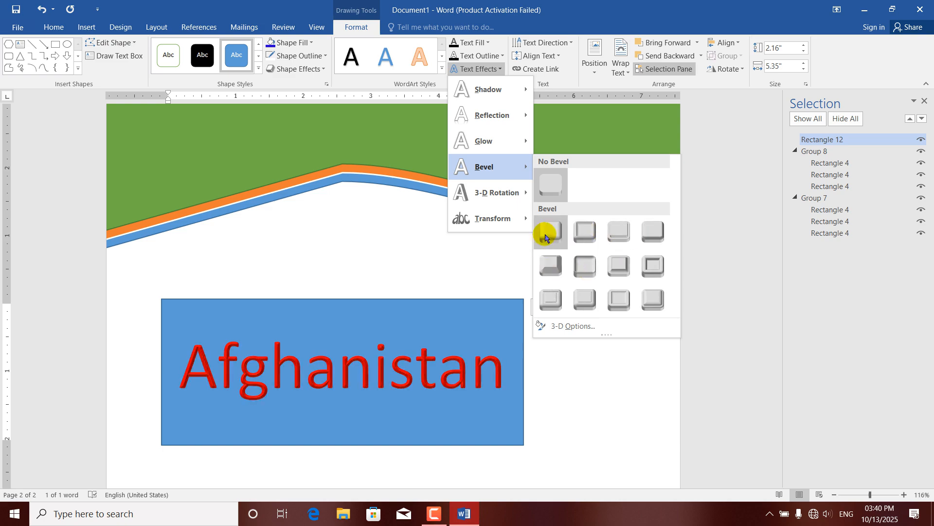
pyautogui.click(549, 298)
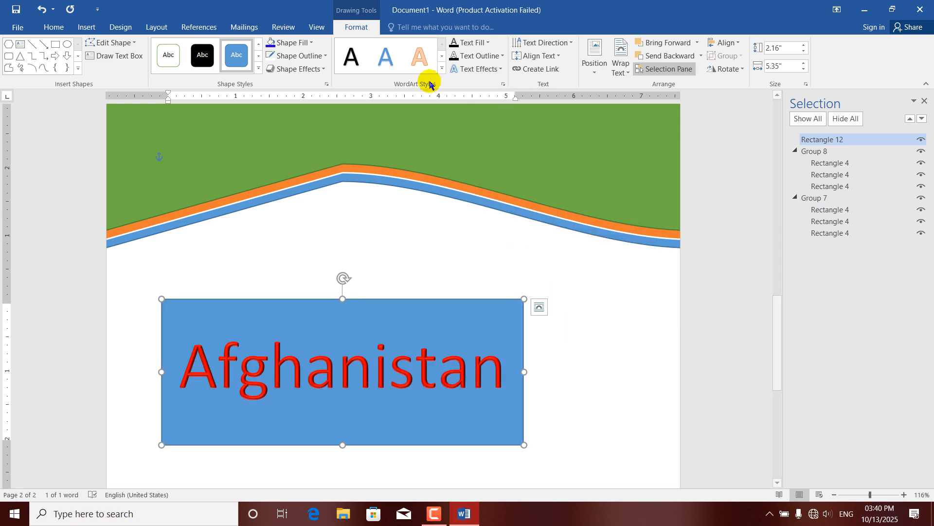
# Step: Apply the Isometric Right Up 3-D rotation to the "Afghanistan" text
pyautogui.click(495, 72)
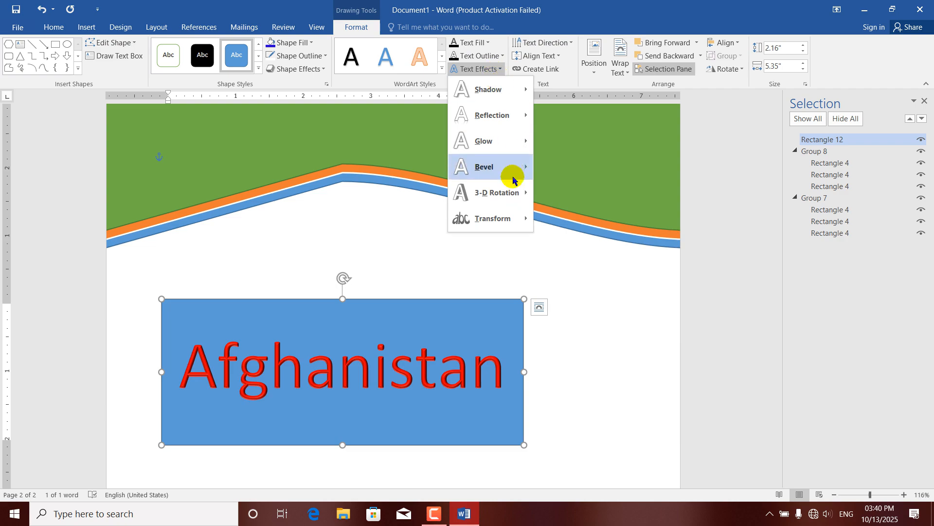
pyautogui.moveTo(511, 190)
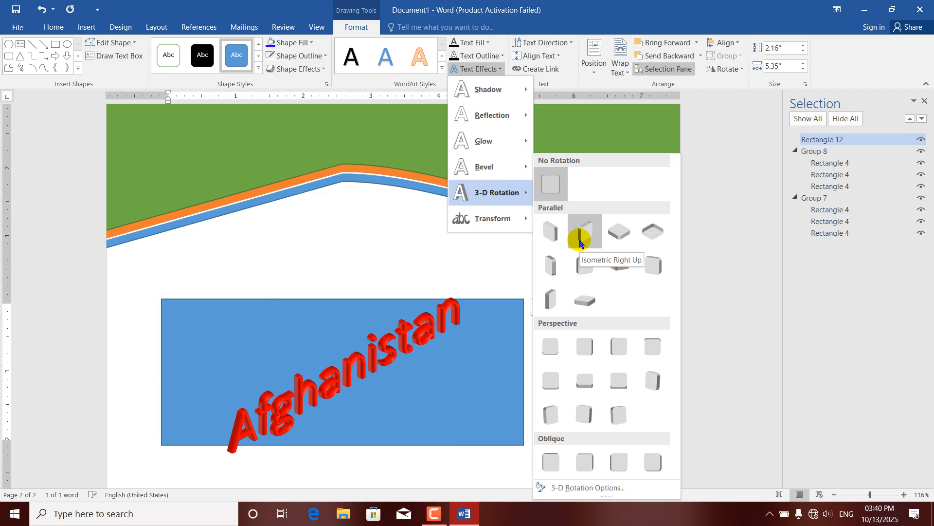
pyautogui.click(580, 242)
# Step: Open the 3-D format options for the "Afghanistan" text and set its depth colour to yellow
pyautogui.click(499, 71)
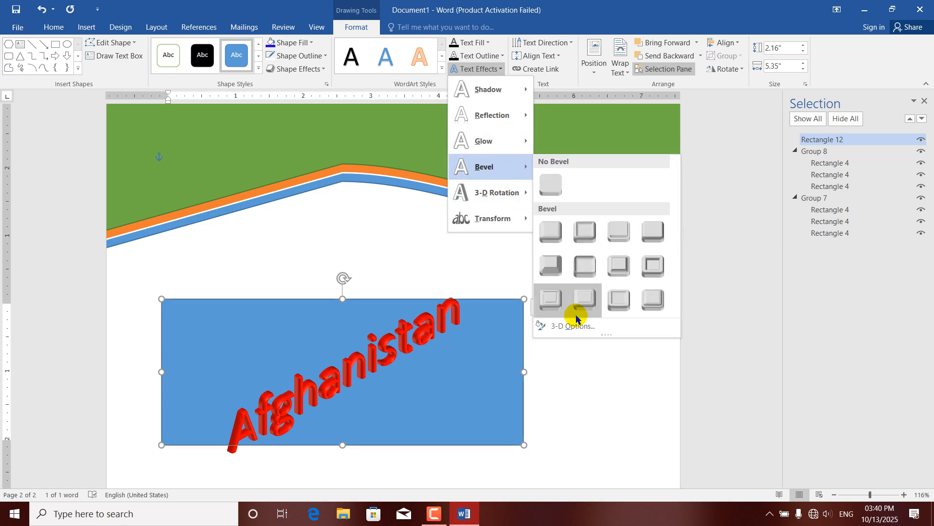
pyautogui.click(570, 325)
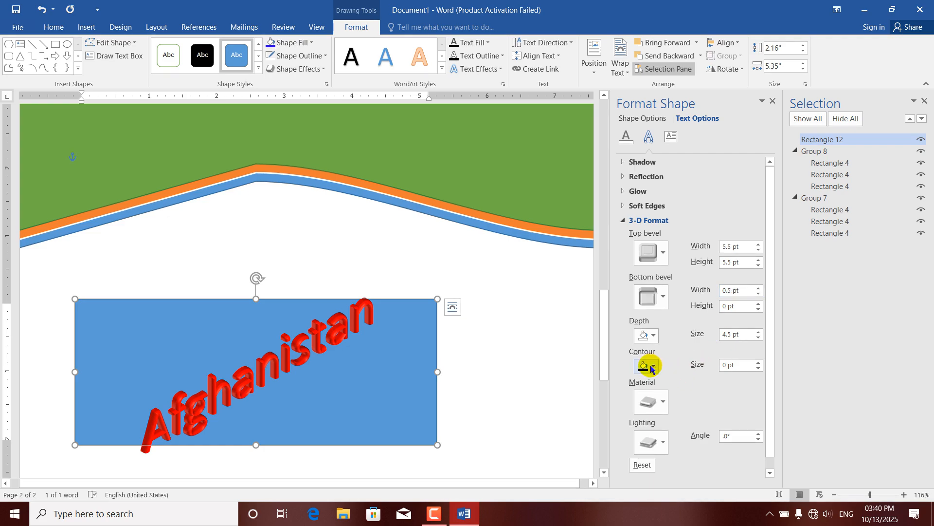
pyautogui.click(655, 336)
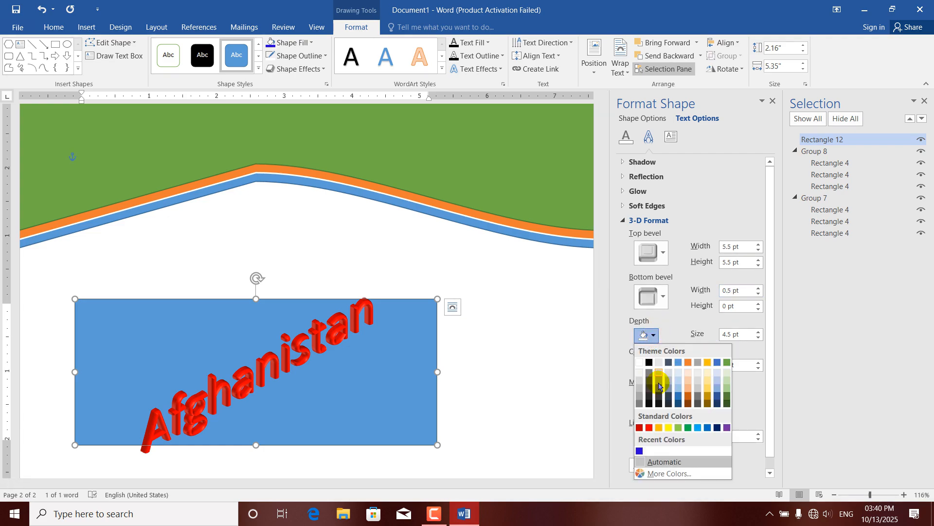
pyautogui.click(669, 427)
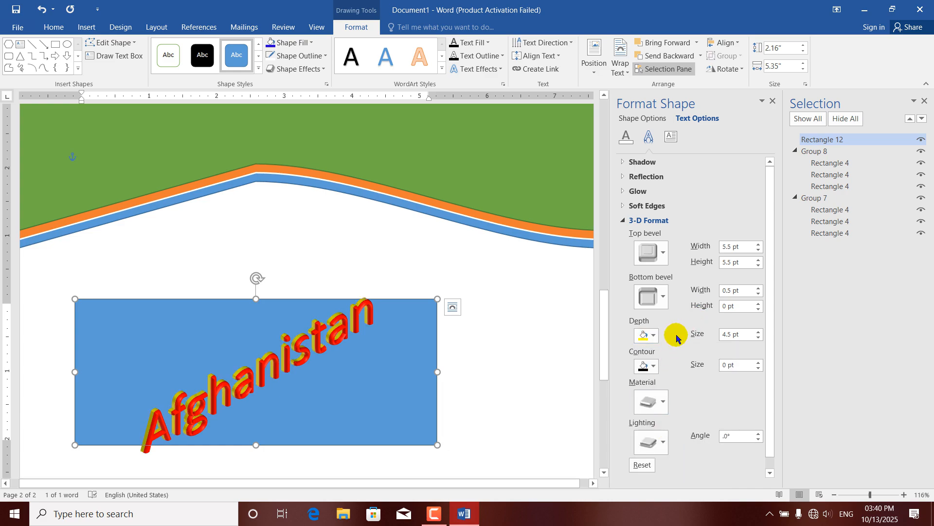
# Step: Set the text's bottom bevel to 0 pt width and 2.5 pt height, and return to the text in the rectangle
pyautogui.click(757, 288)
pyautogui.click(758, 288)
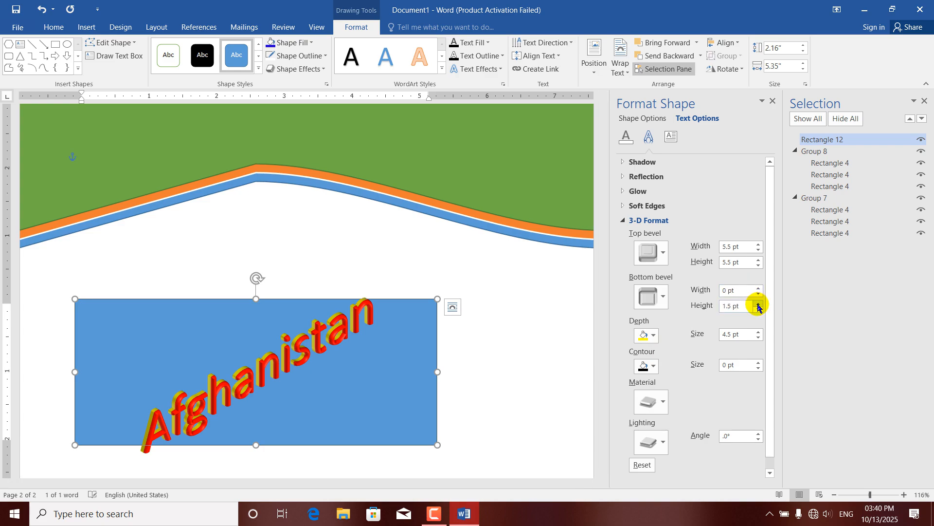
pyautogui.click(219, 402)
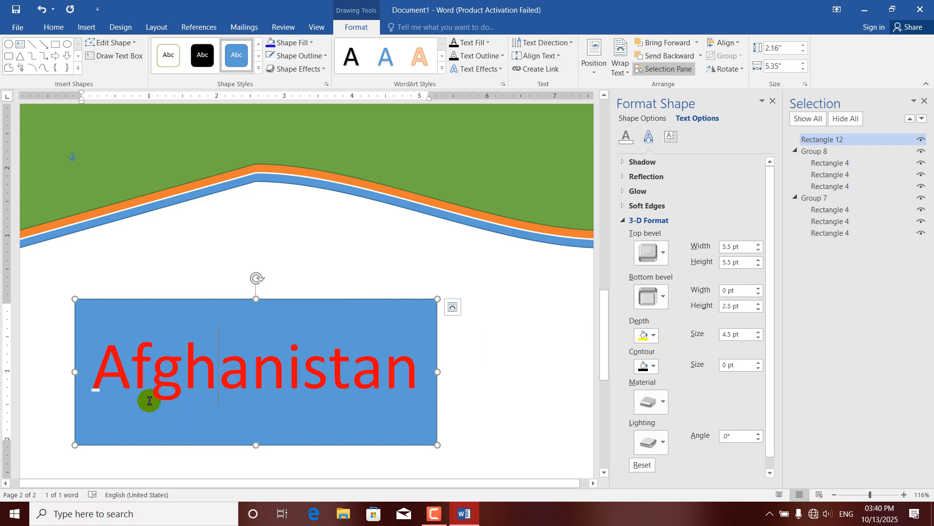
# Step: Set the "Afghanistan" text's top bevel width to 8 pt and bottom bevel width to 5 pt
pyautogui.moveTo(92, 368); pyautogui.dragTo(414, 366)
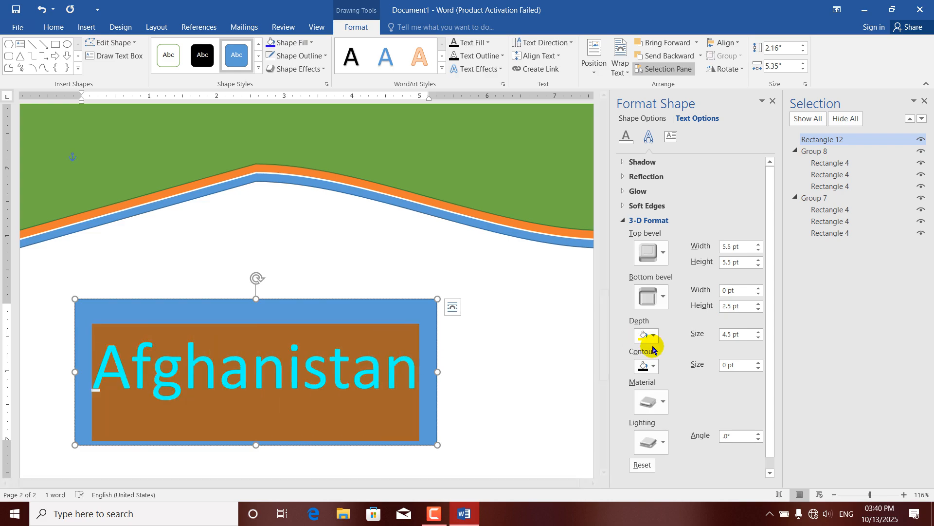
pyautogui.click(759, 289)
pyautogui.click(758, 288)
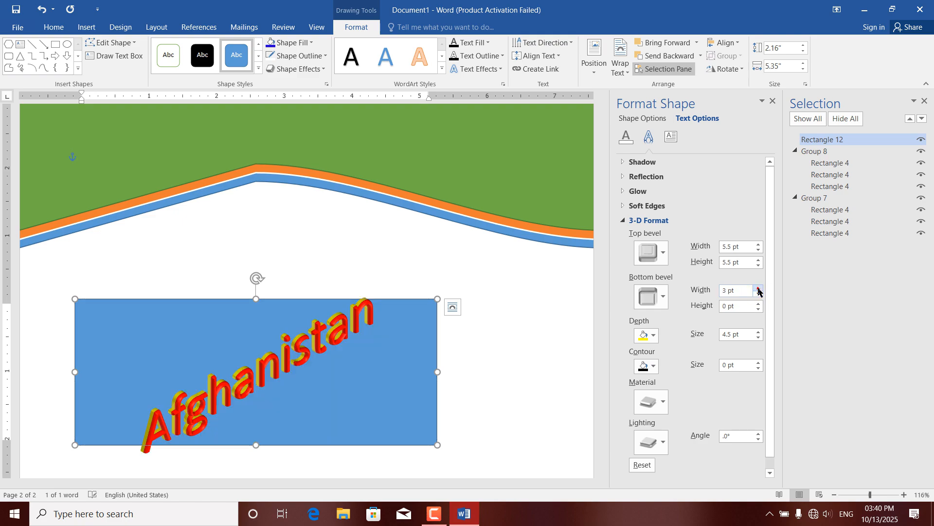
pyautogui.click(758, 243)
pyautogui.click(758, 244)
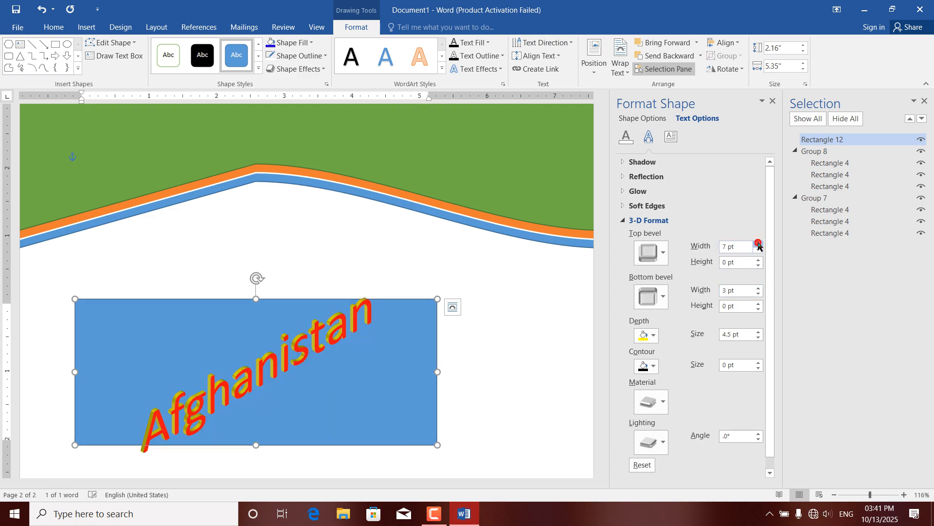
pyautogui.click(759, 243)
pyautogui.click(757, 288)
# Step: Set the 3-D depth size of the "Afghanistan" text to 18 pt and close the Selection pane
pyautogui.click(757, 331)
pyautogui.click(757, 331)
pyautogui.click(757, 332)
pyautogui.click(757, 331)
pyautogui.click(757, 332)
pyautogui.click(757, 331)
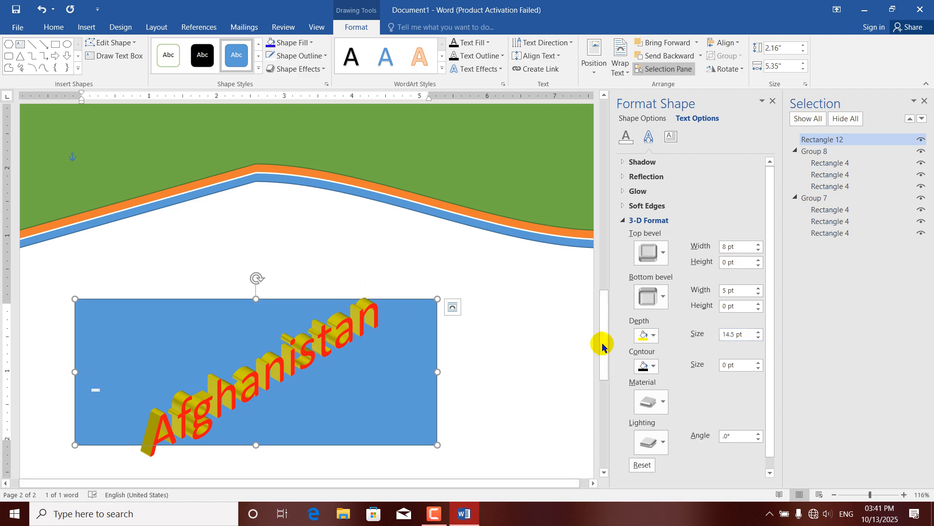
pyautogui.click(758, 331)
pyautogui.click(758, 331)
pyautogui.click(758, 332)
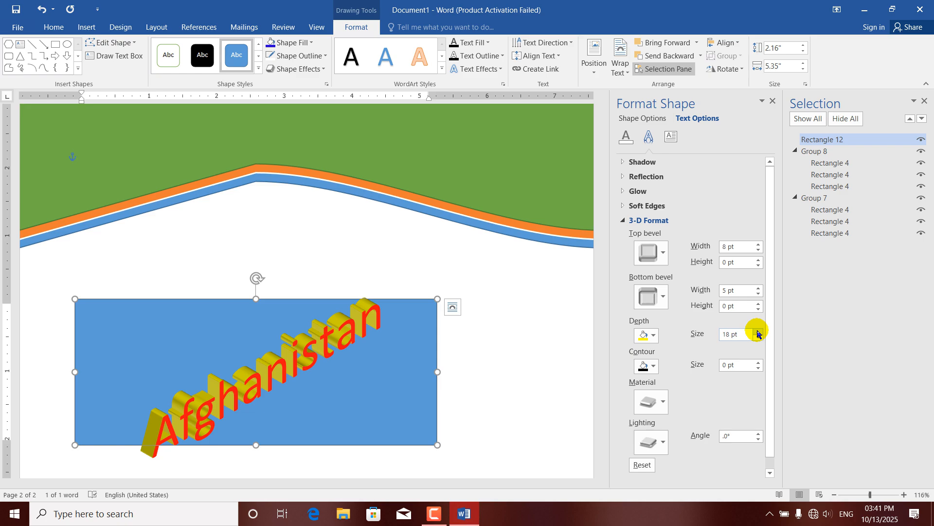
pyautogui.click(924, 100)
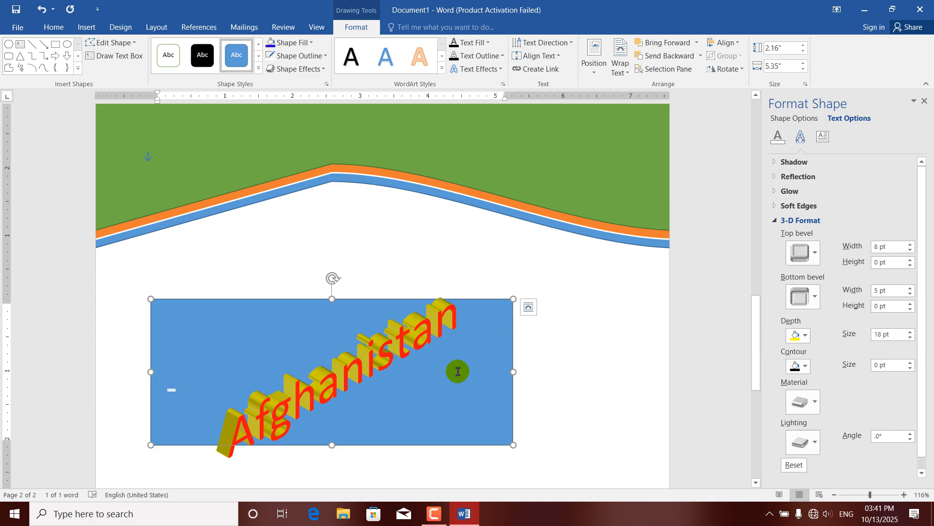
# Step: Remove the fill and outline from the rectangle holding the "Afghanistan" text and deselect it
pyautogui.click(311, 44)
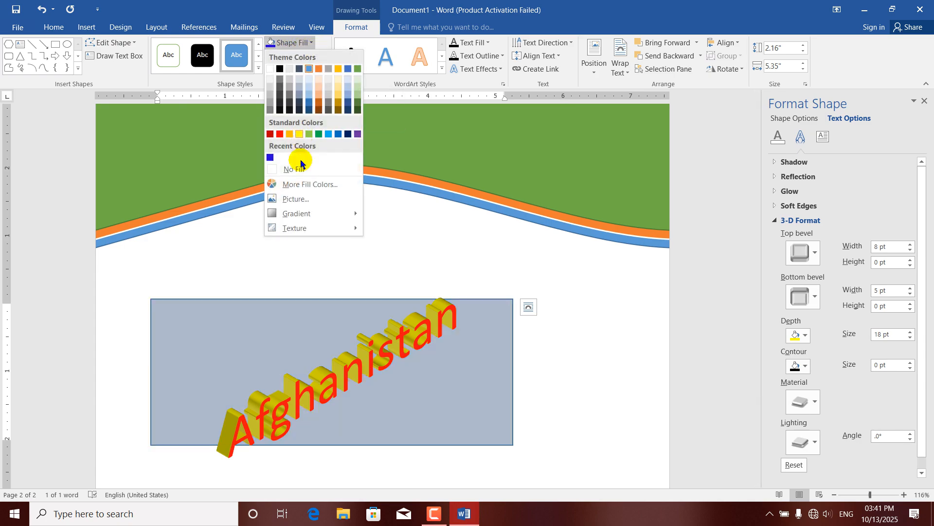
pyautogui.click(298, 170)
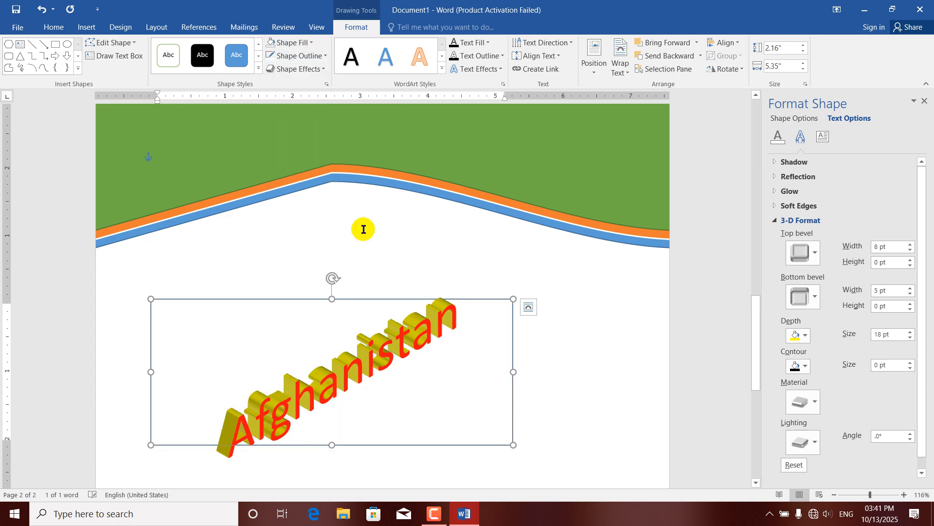
pyautogui.click(323, 59)
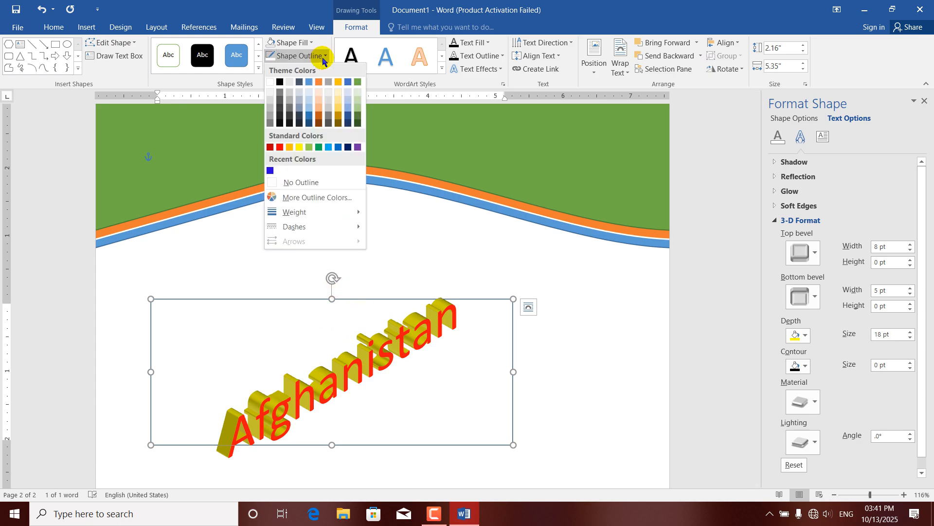
pyautogui.click(306, 183)
pyautogui.click(651, 383)
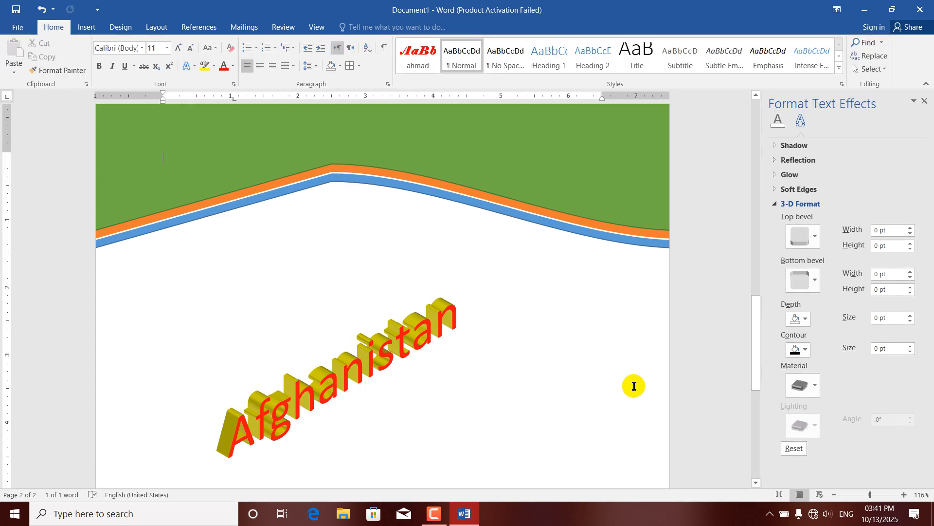
# Step: Insert the picture lenovo_e580_computer_laptop_hire_rental_hamburg_cannes.png and give it the middle-centre position with text wrapping
pyautogui.moveTo(756, 318); pyautogui.dragTo(756, 357)
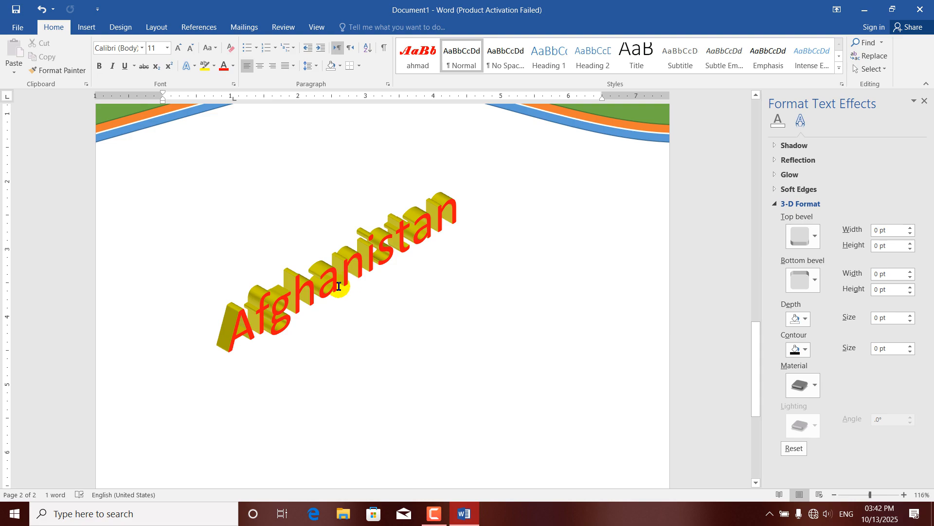
pyautogui.click(86, 27)
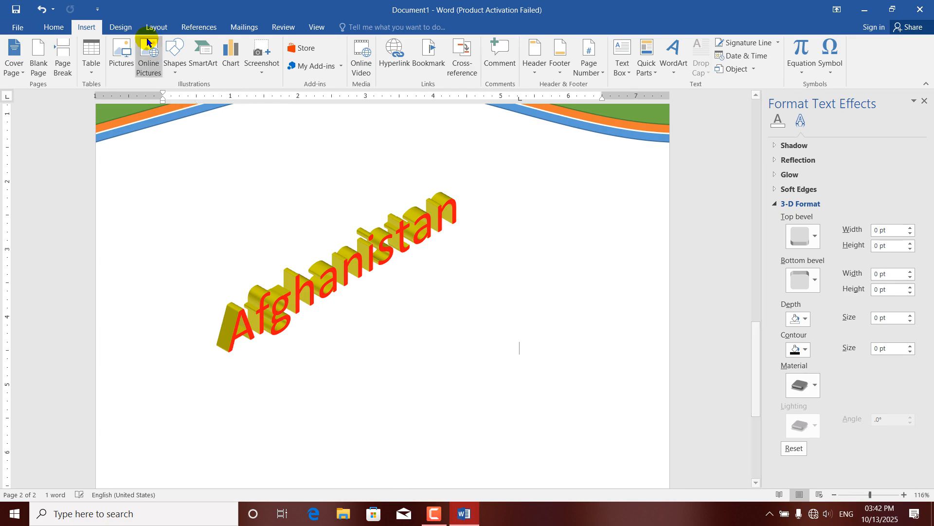
pyautogui.click(121, 55)
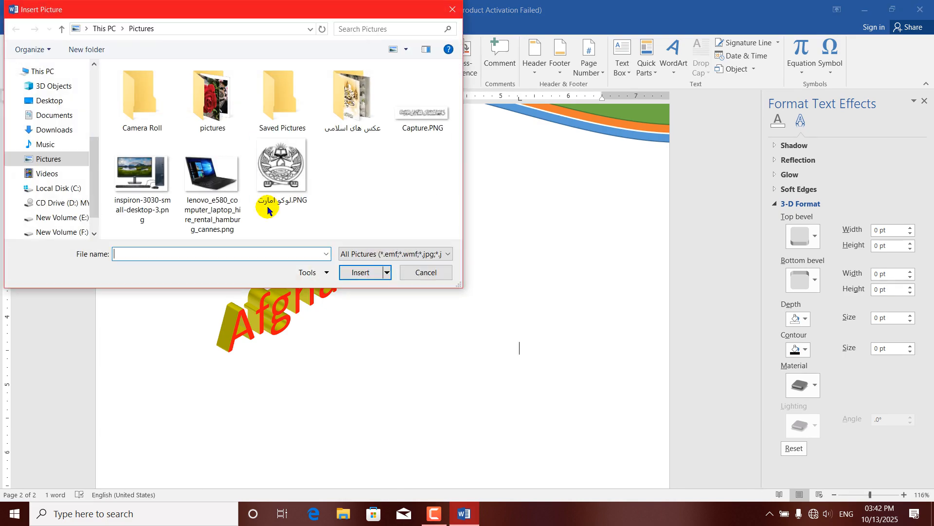
pyautogui.click(361, 100)
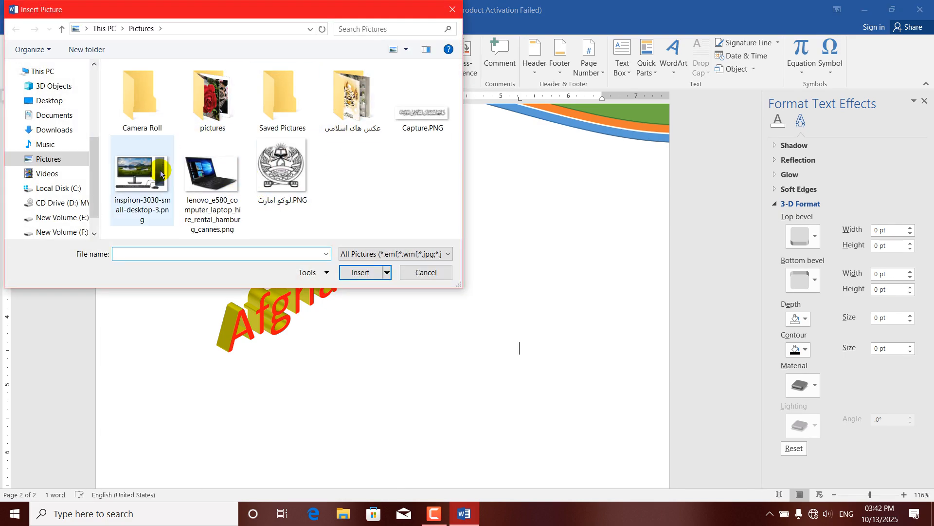
pyautogui.click(213, 178)
pyautogui.click(365, 272)
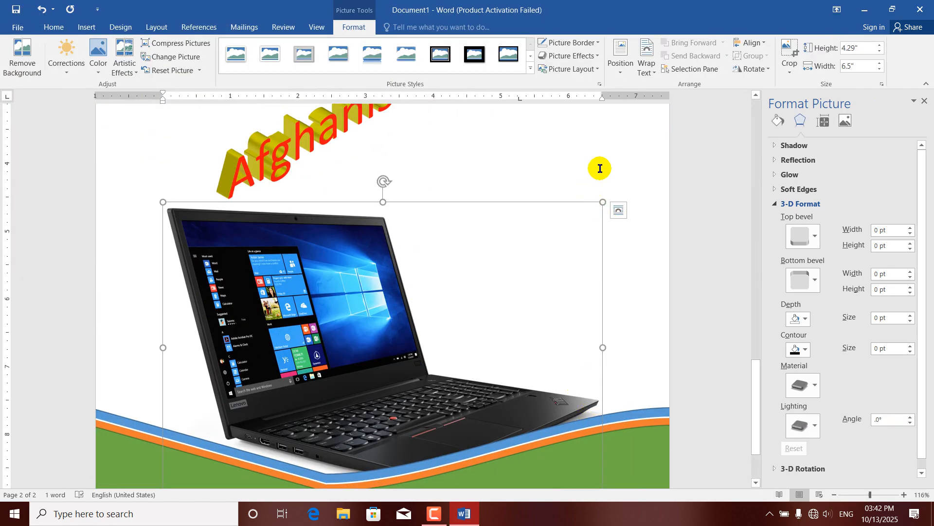
pyautogui.click(620, 65)
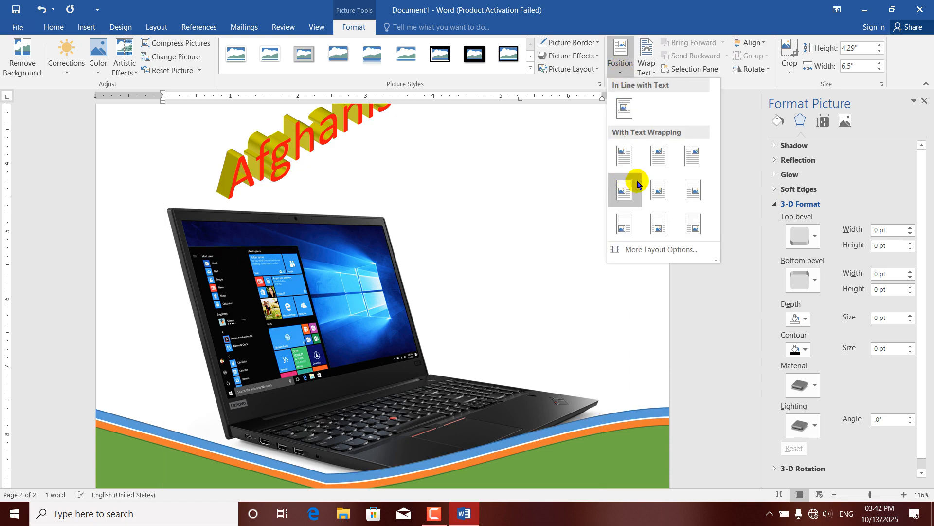
pyautogui.click(657, 190)
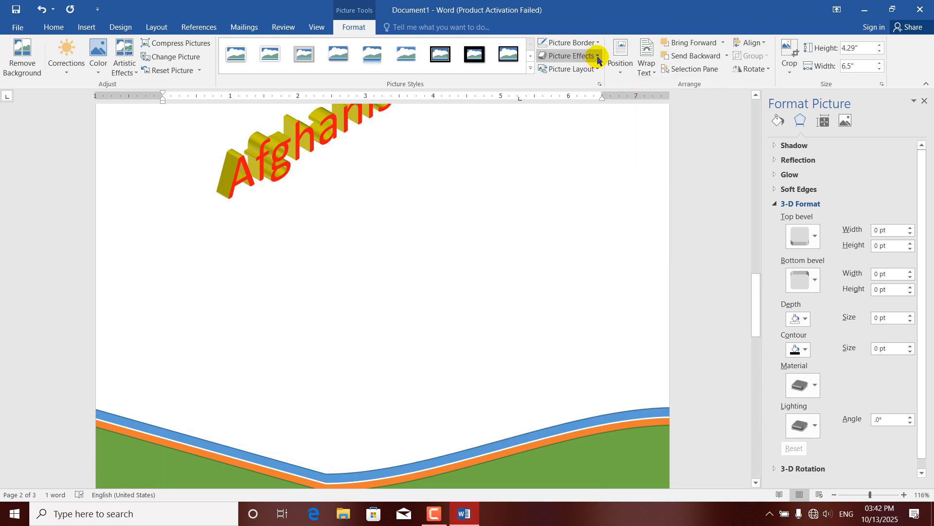
# Step: Shrink the laptop picture to about 1.89" by 2.86" and move it just below the "Afghanistan" text
pyautogui.moveTo(756, 292); pyautogui.dragTo(755, 388)
pyautogui.moveTo(603, 452); pyautogui.dragTo(359, 250)
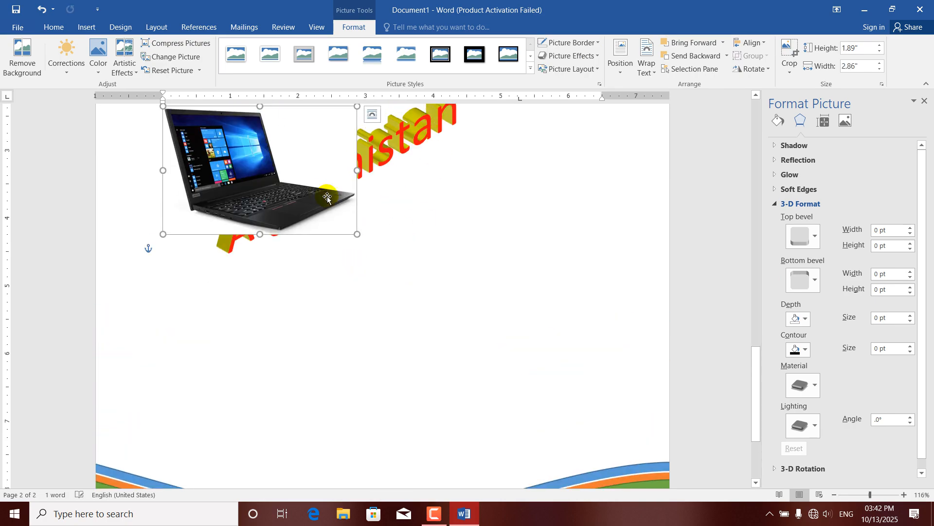
pyautogui.moveTo(287, 176); pyautogui.dragTo(428, 302)
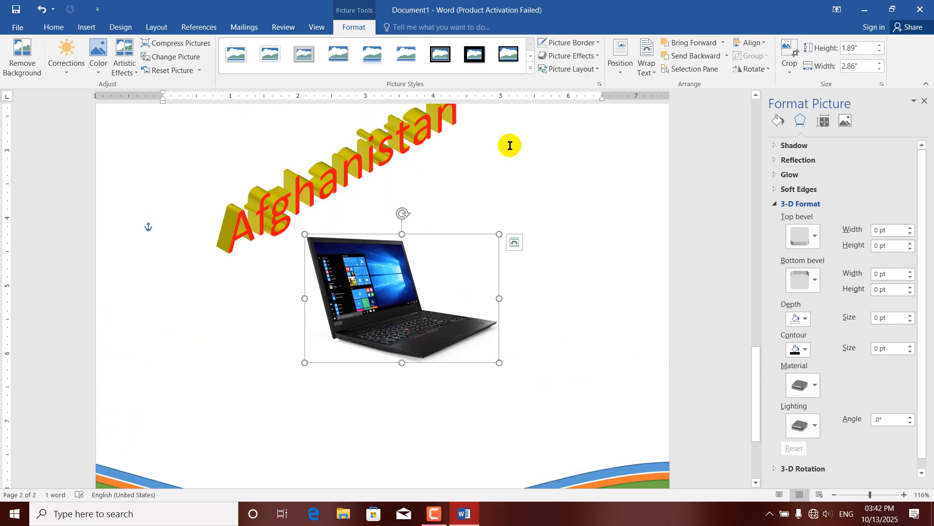
# Step: Apply the first bevel preset in the second row to the laptop picture
pyautogui.click(589, 56)
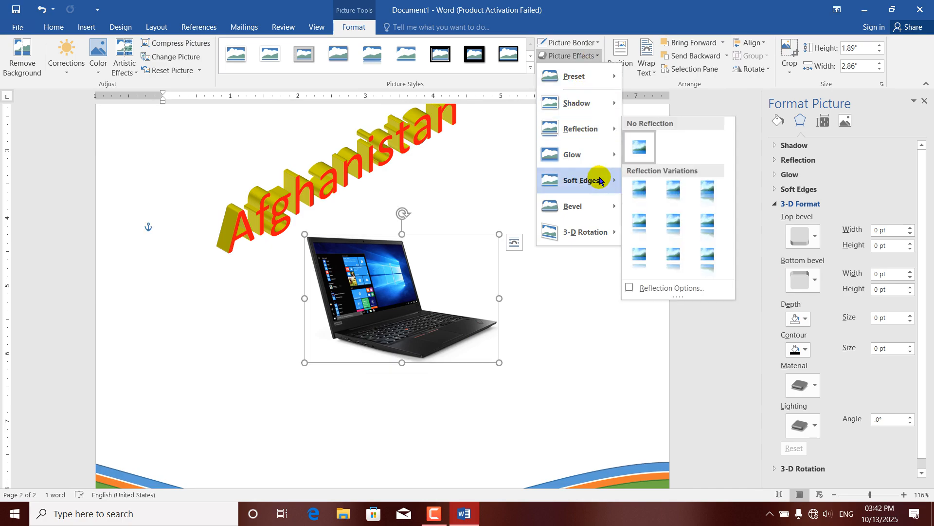
pyautogui.moveTo(599, 209)
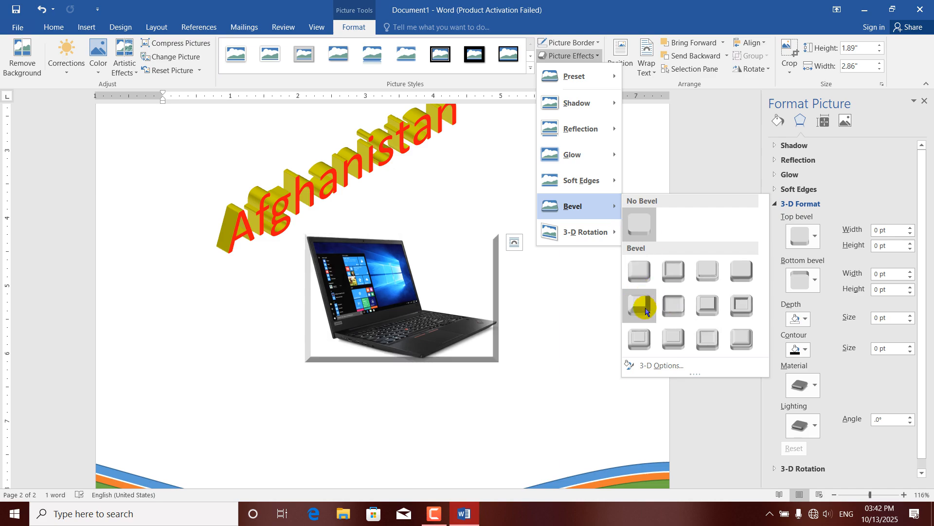
pyautogui.click(646, 312)
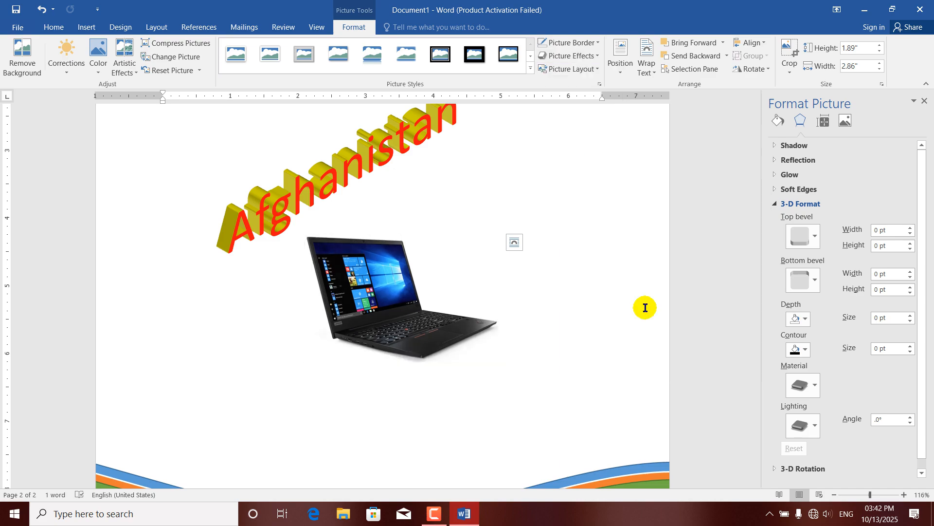
# Step: Set the laptop picture's 3-D depth colour to red and its depth size to 6 pt
pyautogui.click(594, 56)
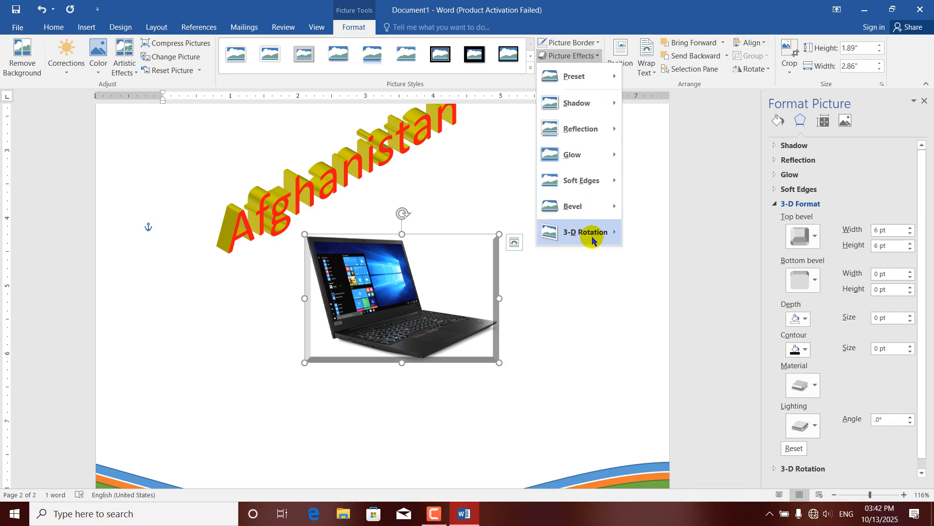
pyautogui.moveTo(596, 234)
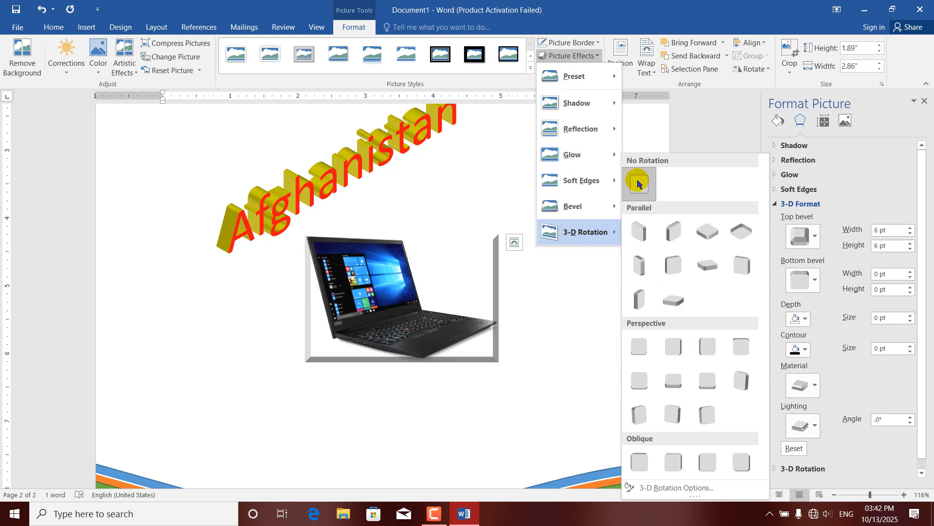
pyautogui.moveTo(591, 210)
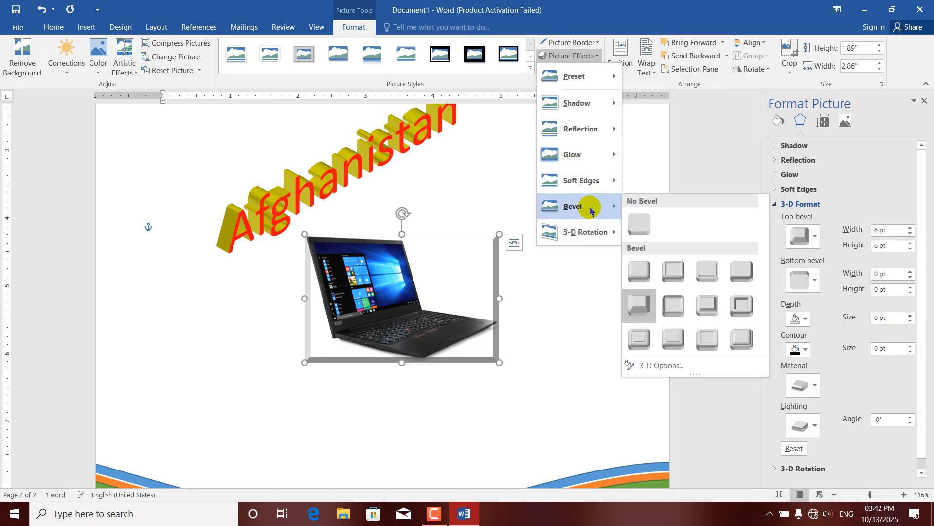
pyautogui.click(672, 369)
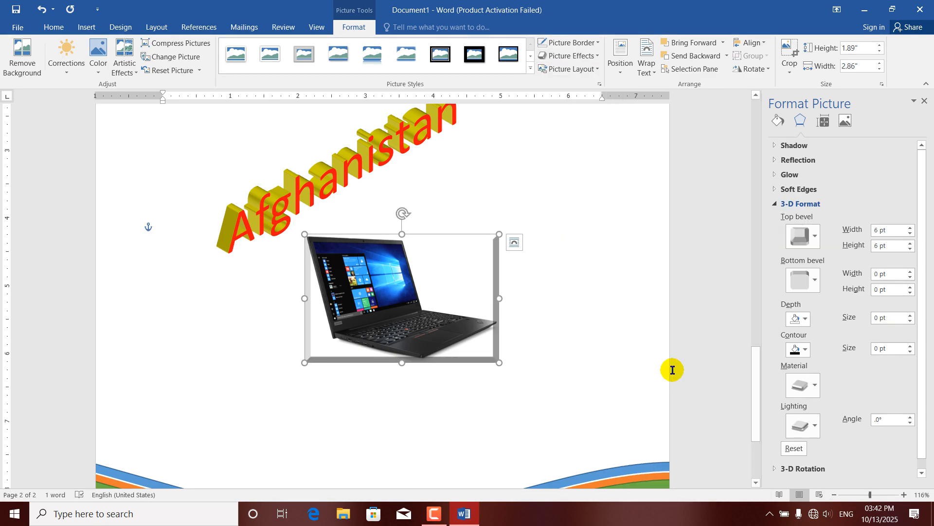
pyautogui.click(806, 318)
pyautogui.click(801, 411)
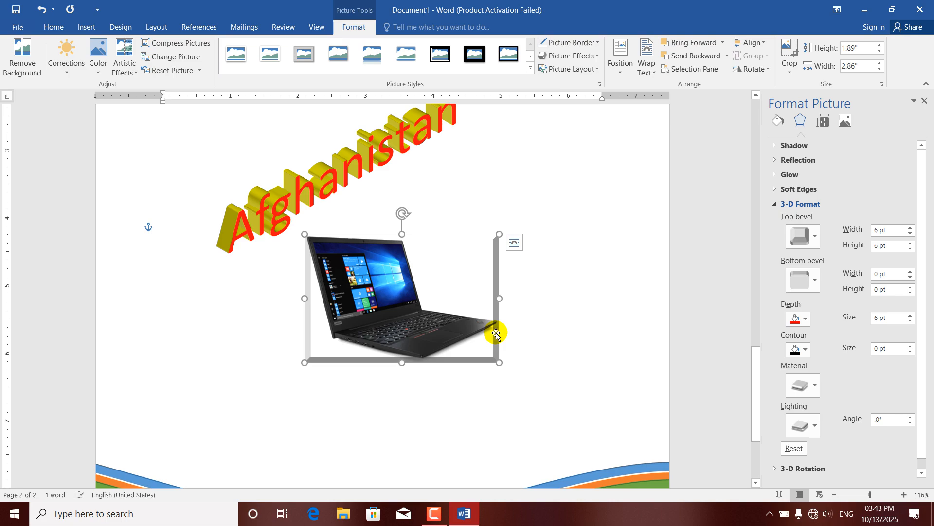
# Step: Apply the last second-row parallel 3-D rotation preset to the laptop picture and set its depth size to 19 pt
pyautogui.click(594, 57)
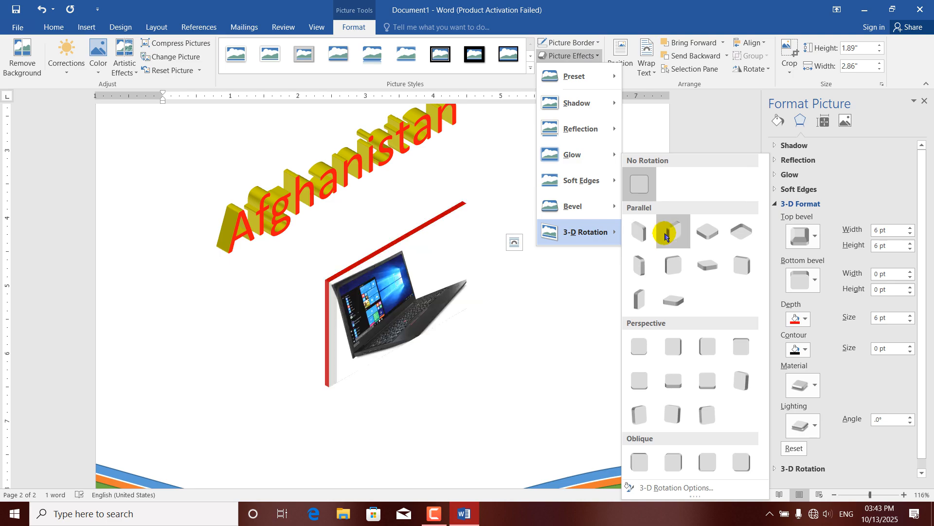
pyautogui.click(745, 267)
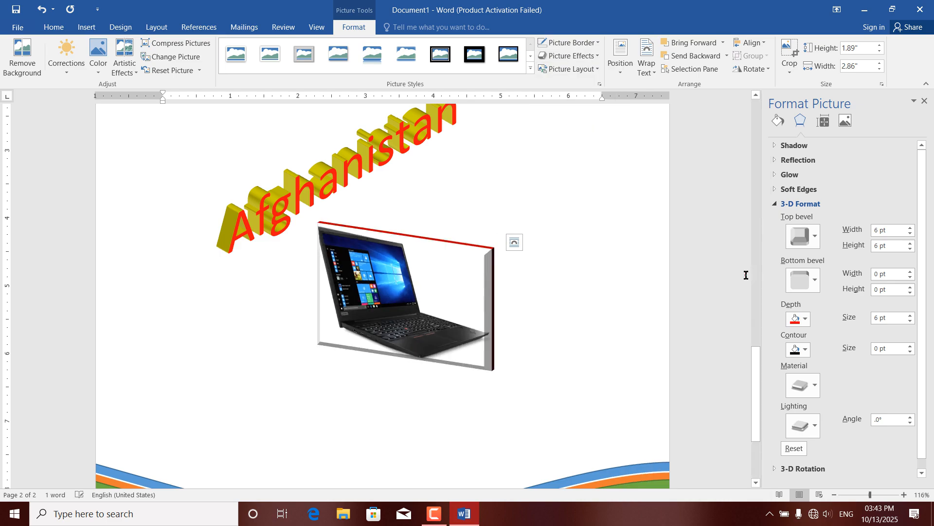
pyautogui.click(910, 314)
pyautogui.click(911, 315)
pyautogui.click(910, 315)
pyautogui.click(910, 315)
pyautogui.click(910, 315)
pyautogui.click(910, 315)
pyautogui.click(910, 314)
pyautogui.click(910, 315)
pyautogui.click(568, 375)
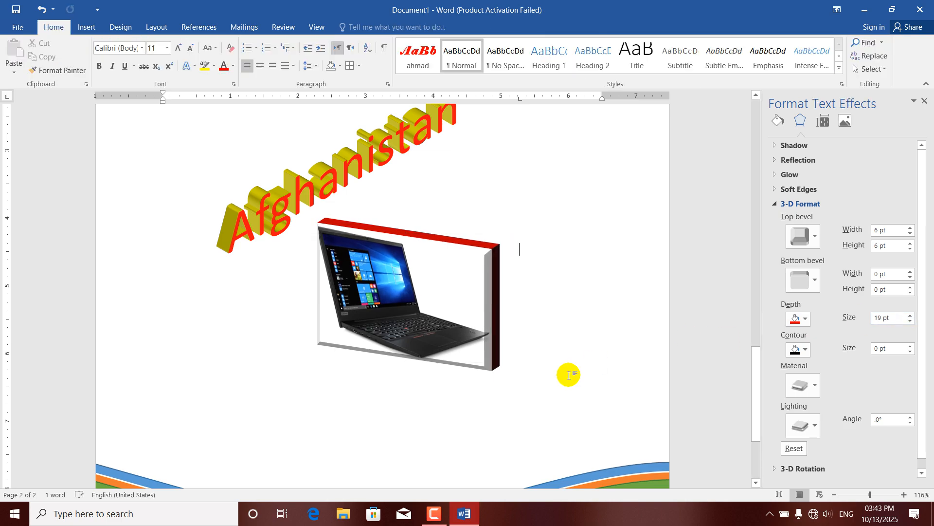